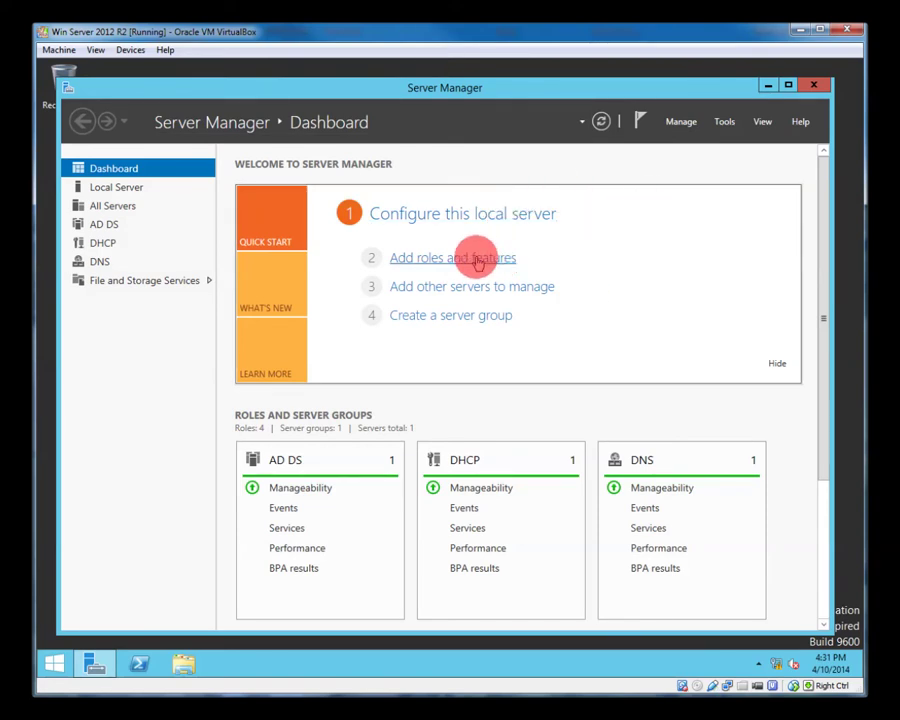
Step: Start adding roles and features as a role-based or feature-based installation on 312Server.312.local from the server pool
left_click(478, 262)
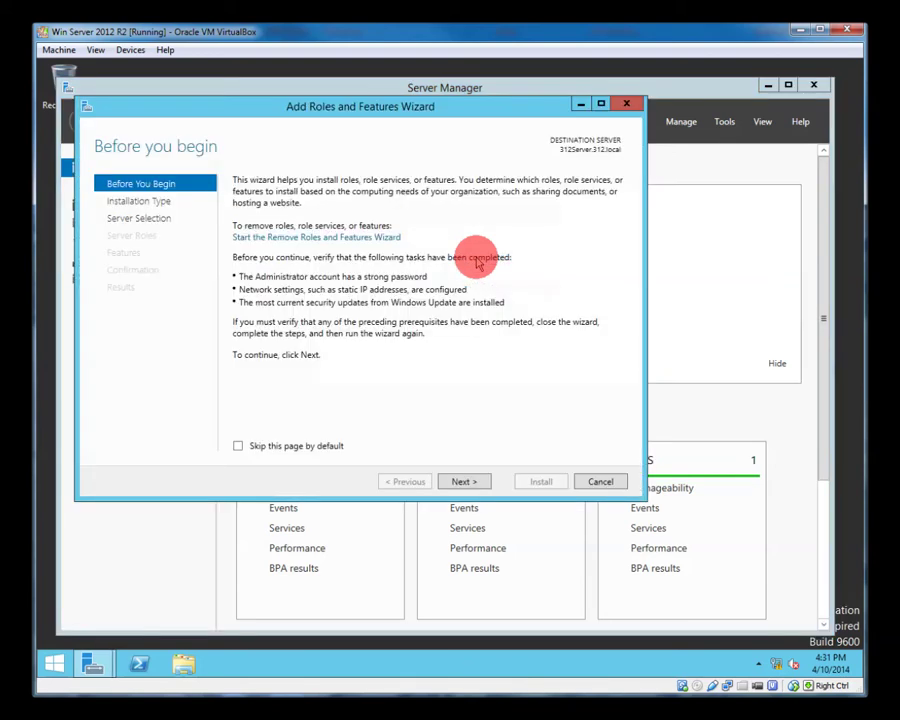
left_click(464, 482)
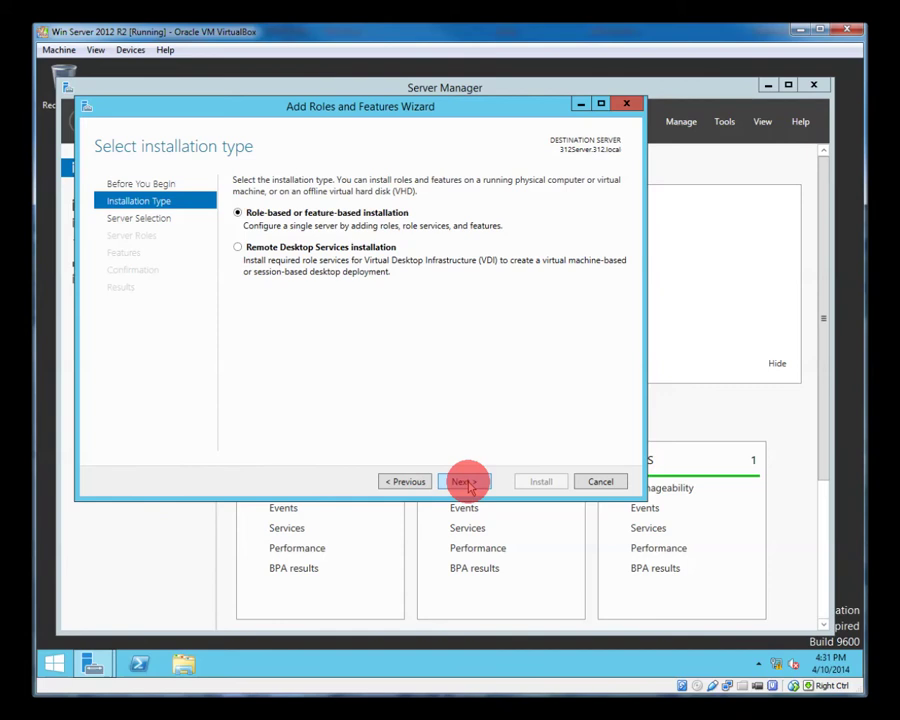
left_click(464, 482)
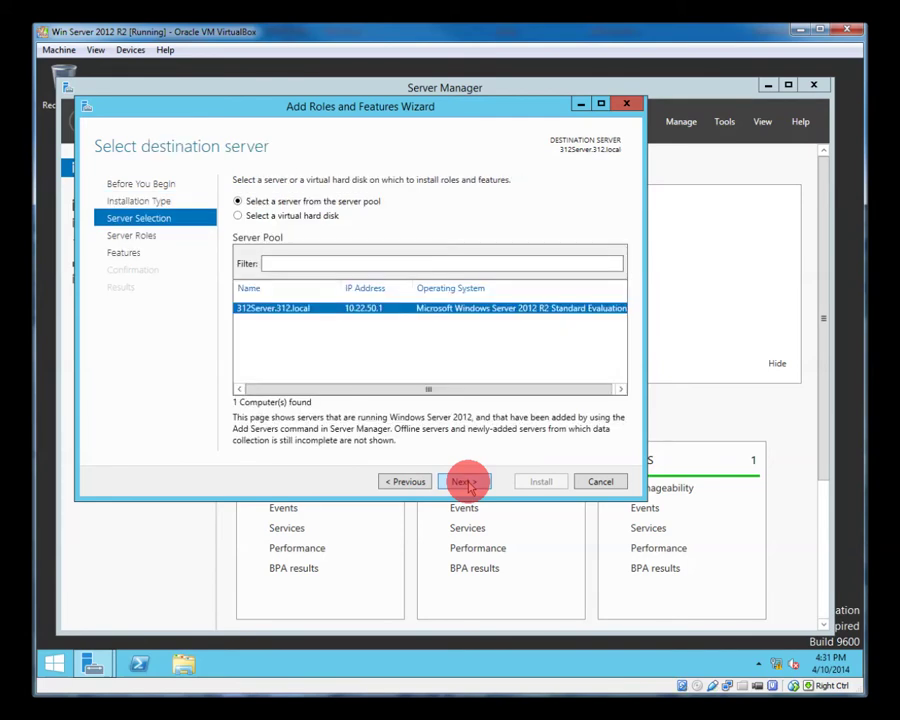
left_click(464, 483)
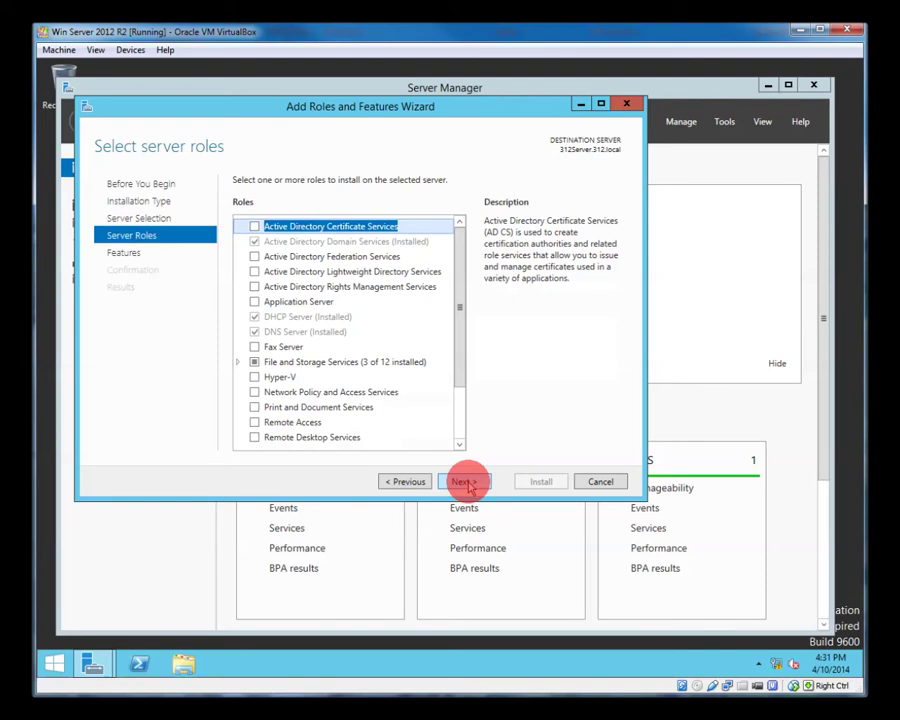
Step: Select the Windows Deployment Services role with its management tools, keeping the Deployment Server and Transport Server role services
scroll(462, 432, "down", 2)
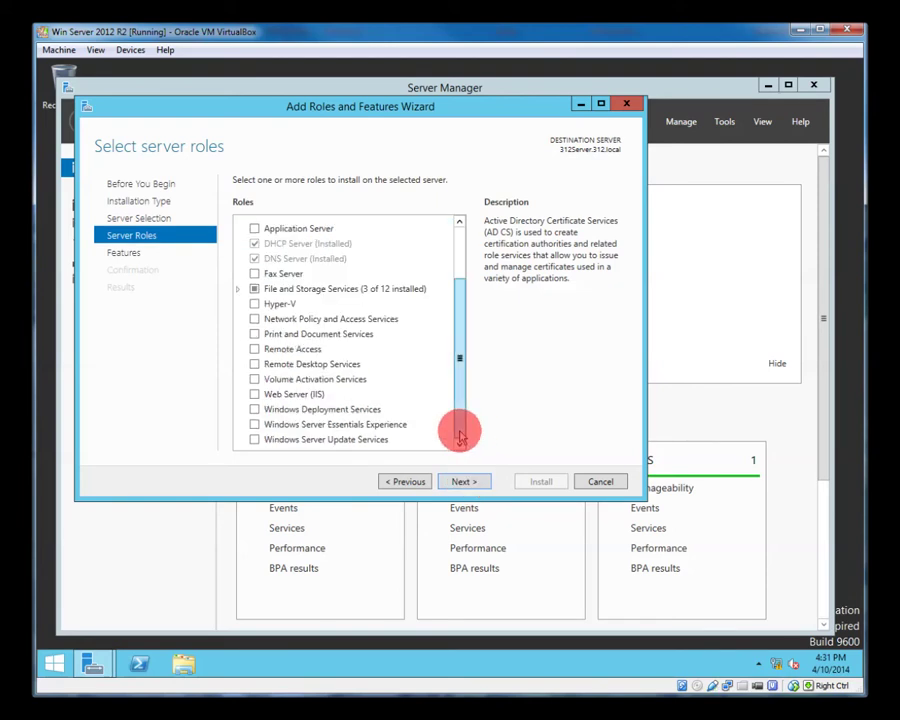
left_click(256, 409)
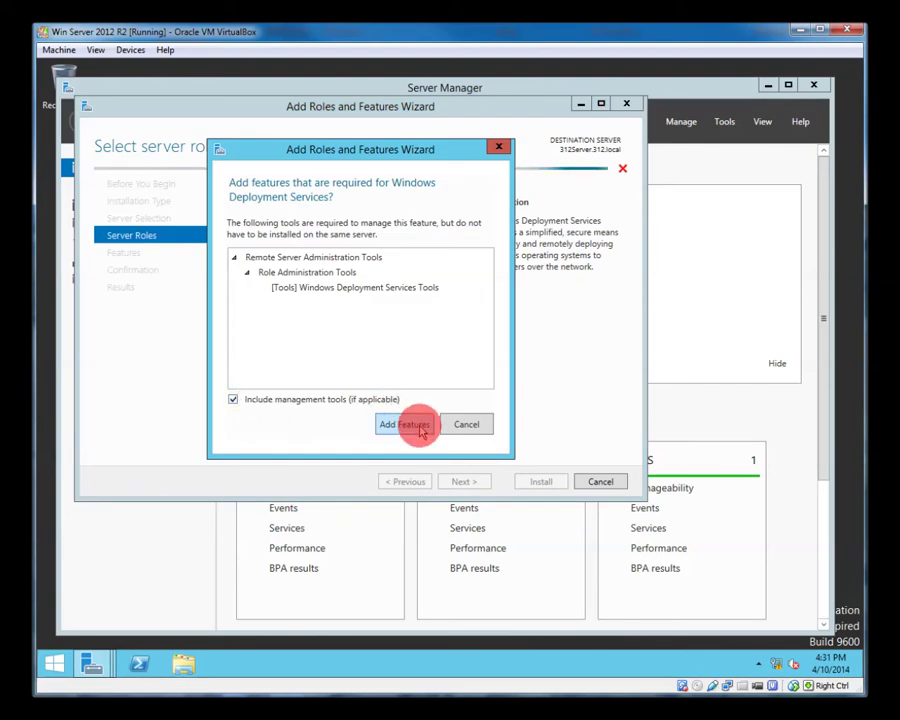
left_click(420, 428)
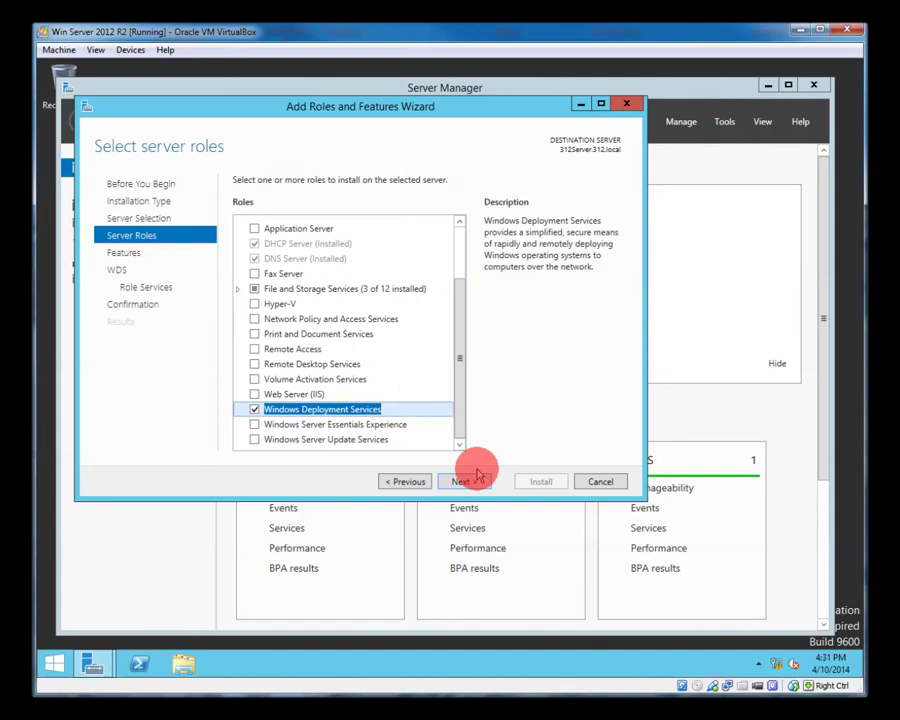
left_click(476, 481)
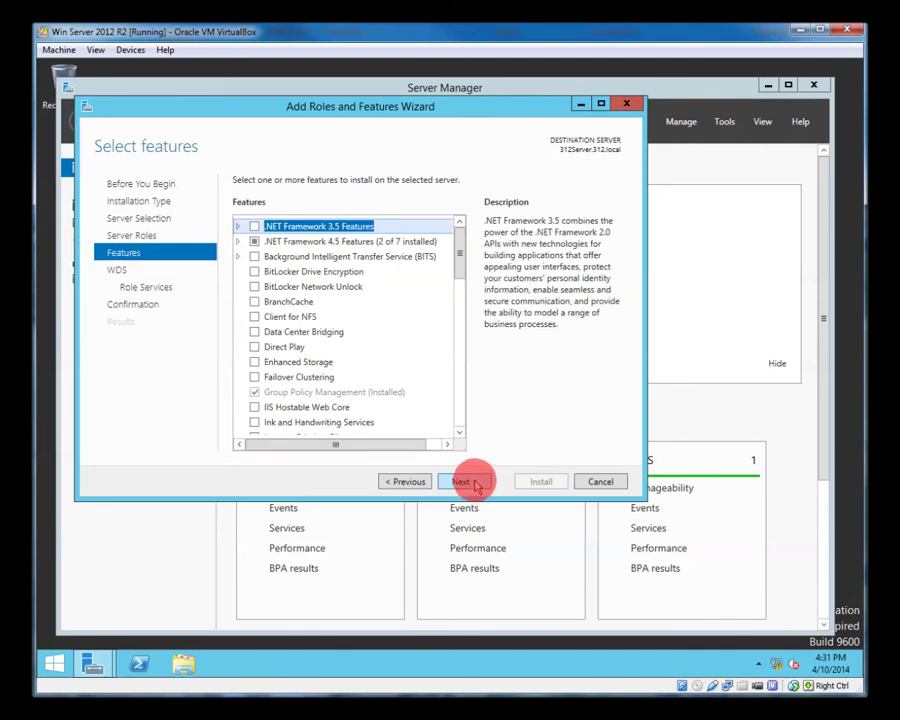
left_click(462, 482)
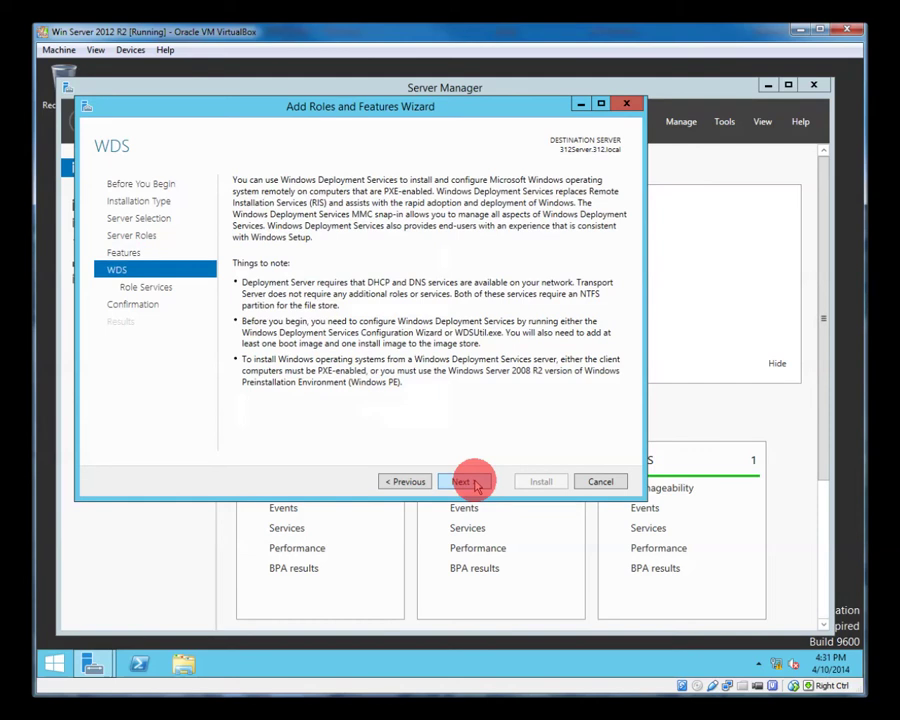
left_click(476, 483)
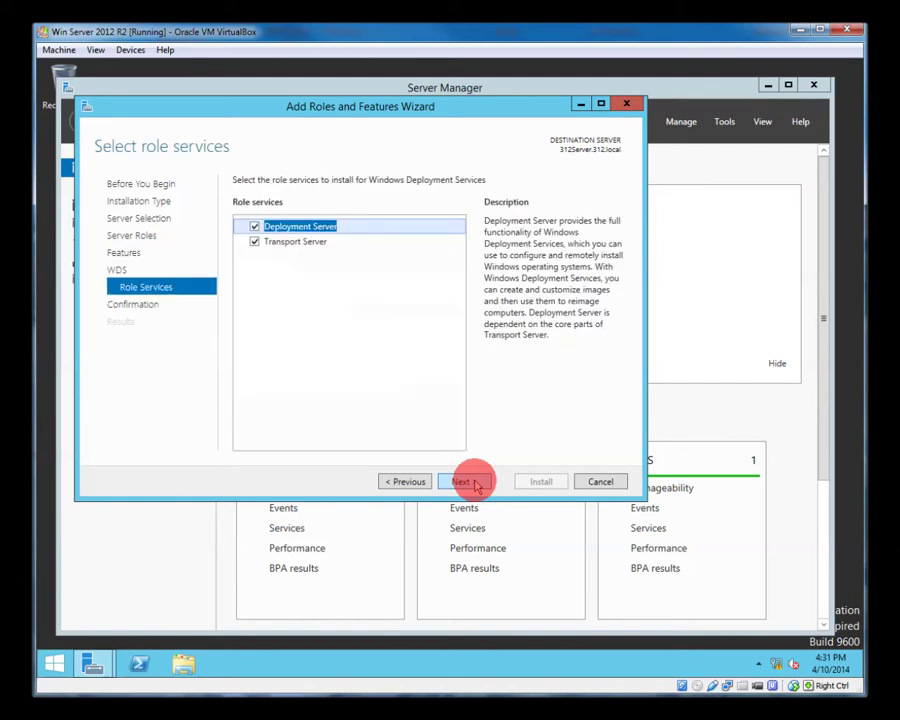
left_click(476, 483)
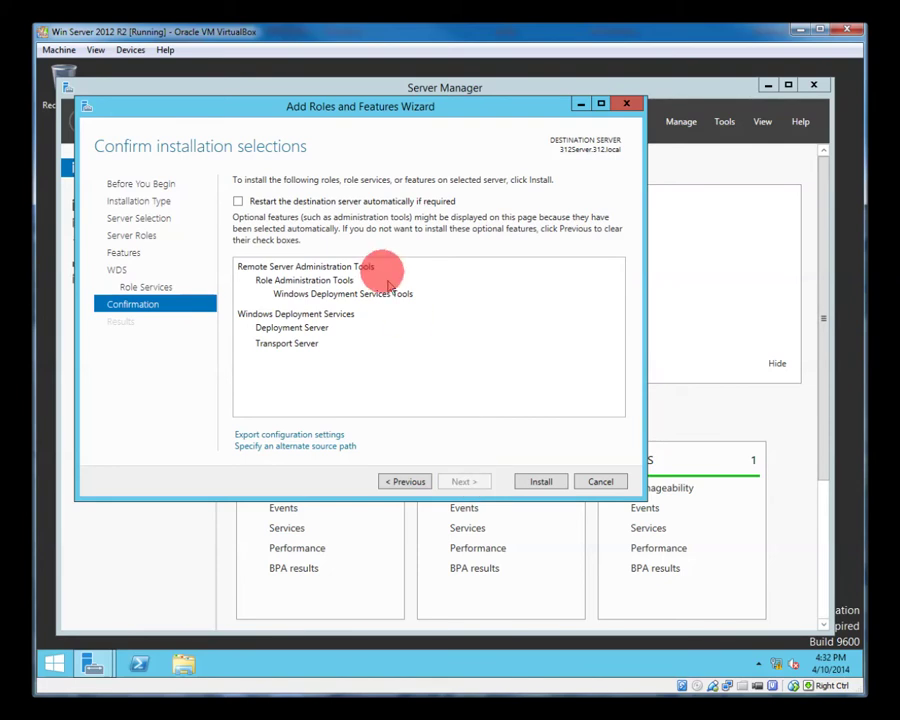
Step: Allow automatic restart of the destination server if required and install the selected role
left_click(239, 202)
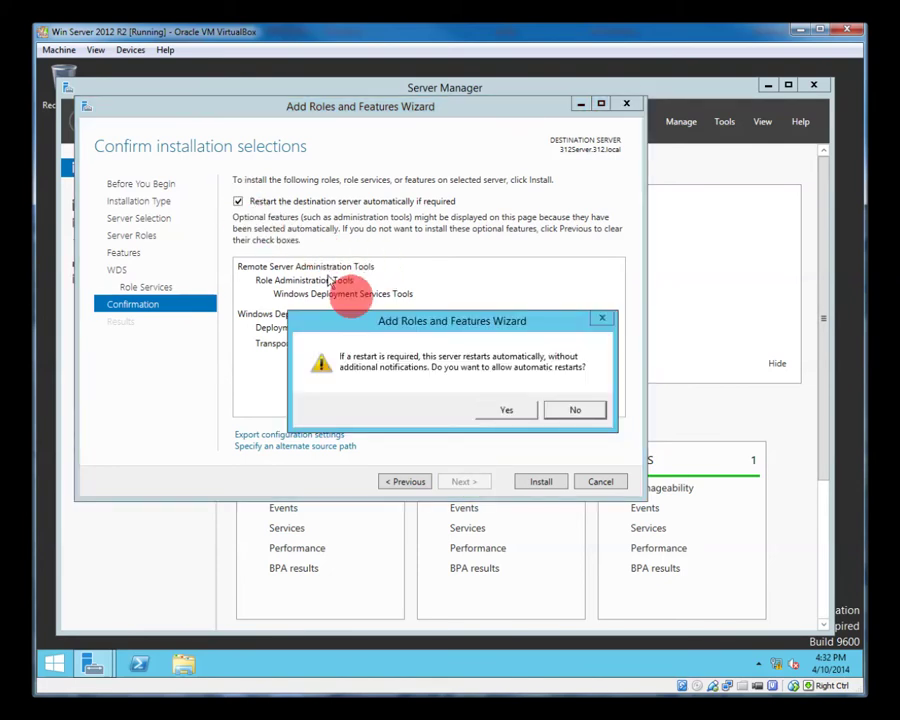
left_click(510, 410)
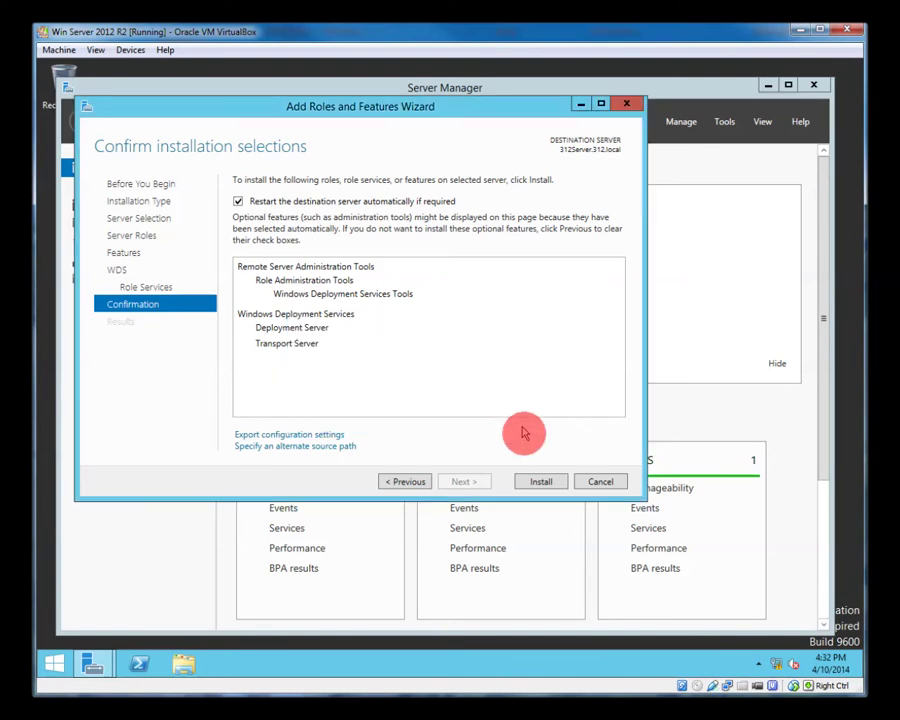
left_click(541, 487)
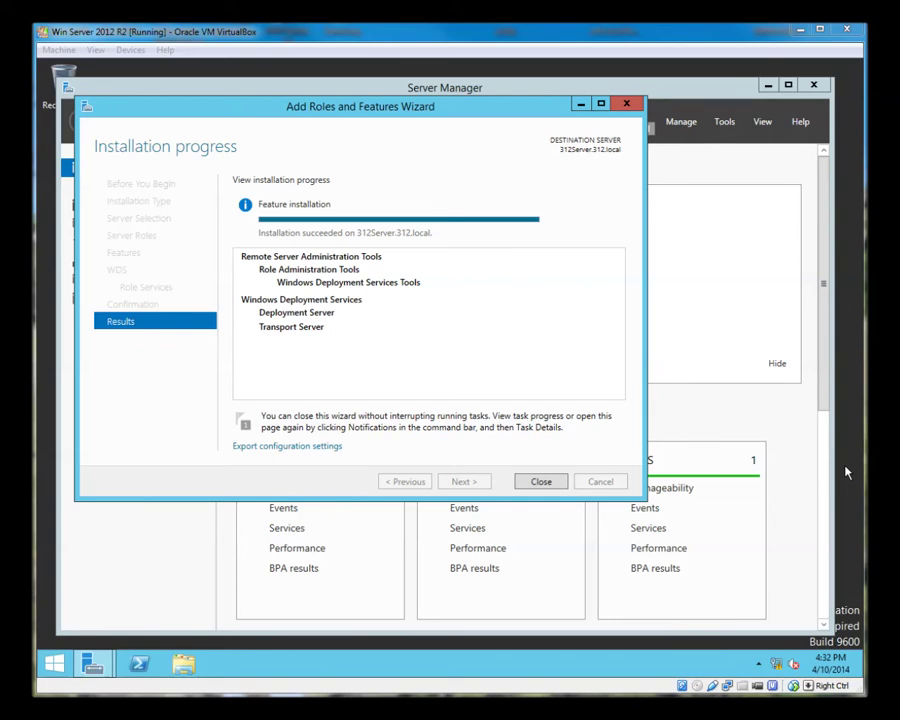
Step: Close the finished installation wizard, then check and dismiss the feature installation notification
left_click(541, 483)
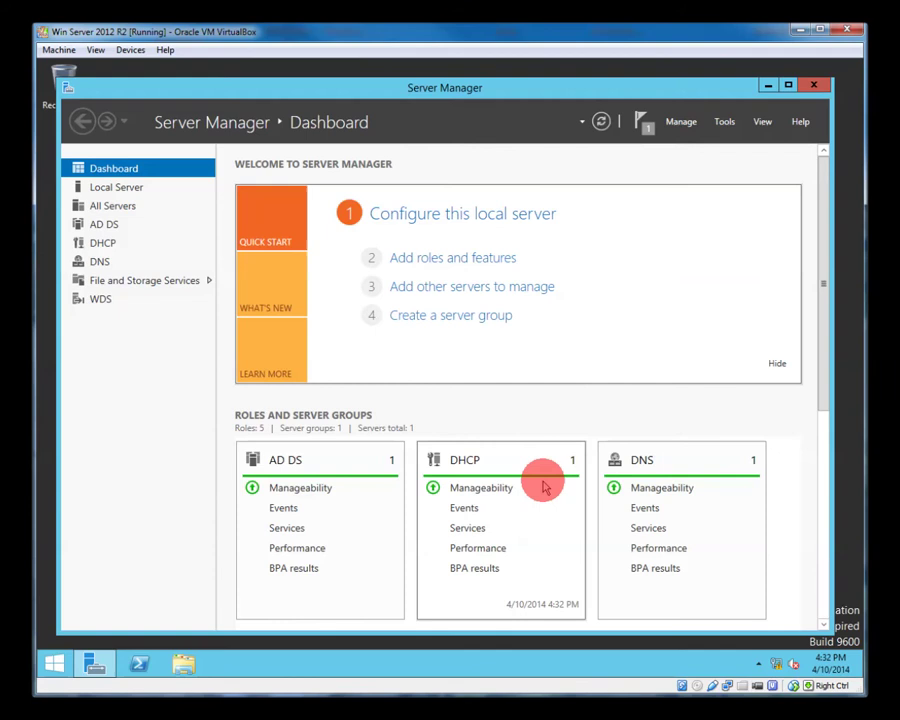
left_click(643, 124)
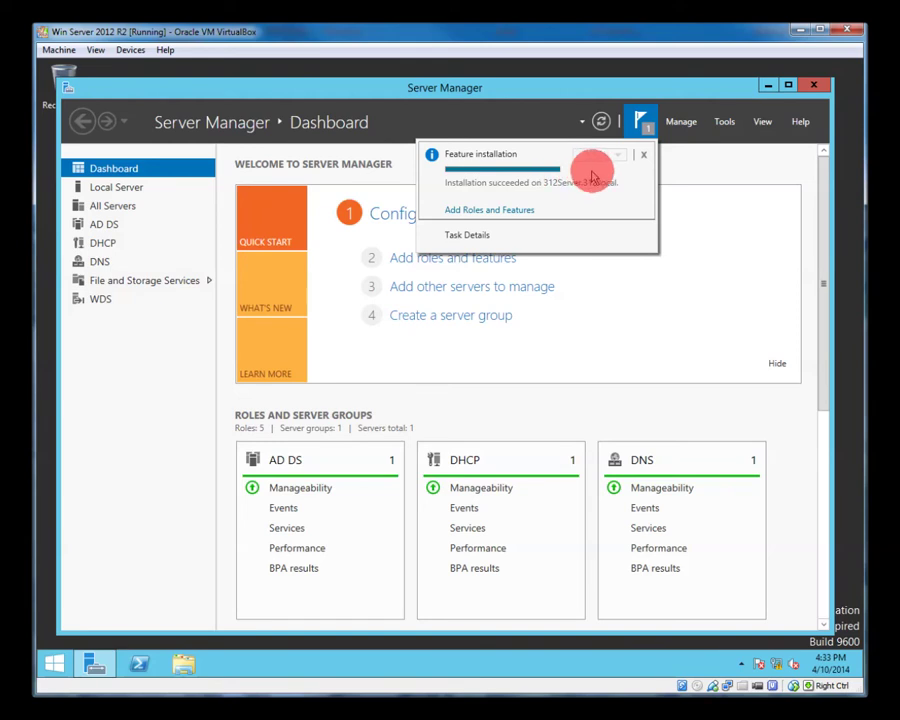
left_click(643, 155)
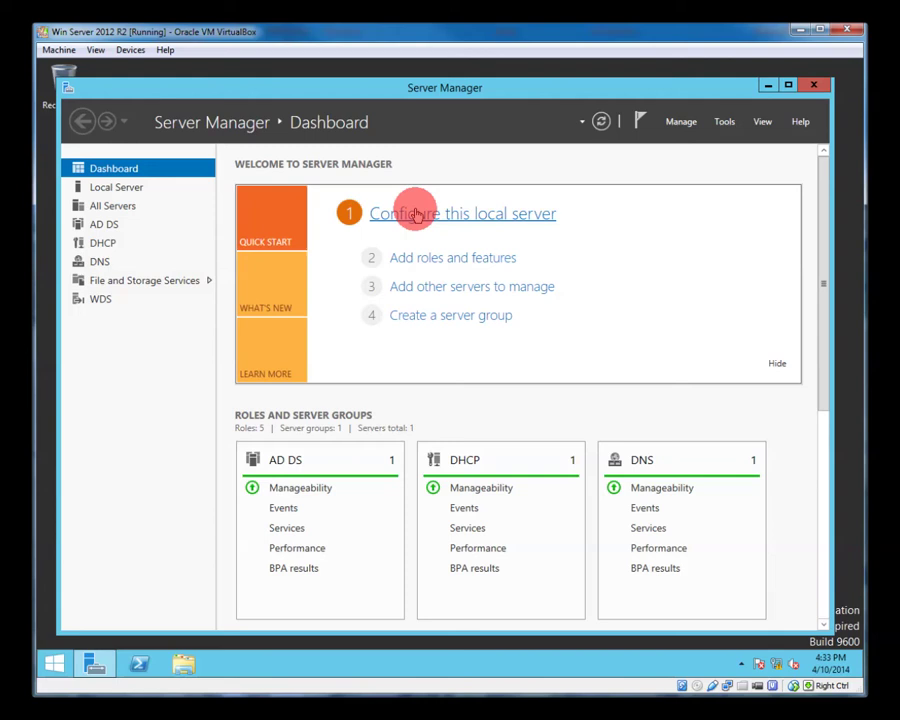
Step: Review the Windows Deployment Services inbound rules in Windows Firewall with Advanced Security, then close the firewall window
left_click(726, 122)
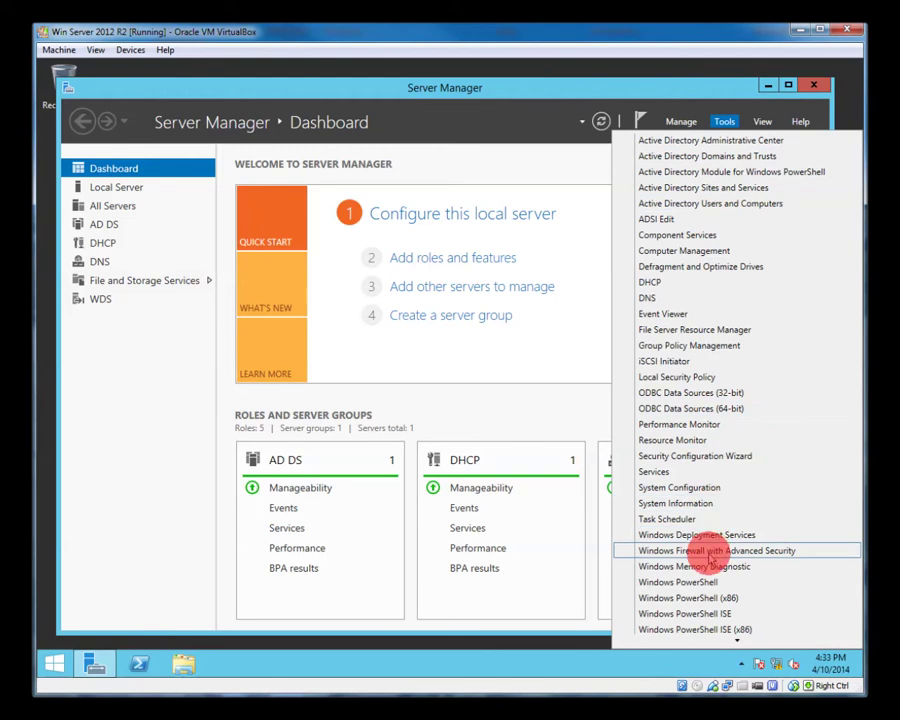
left_click(664, 549)
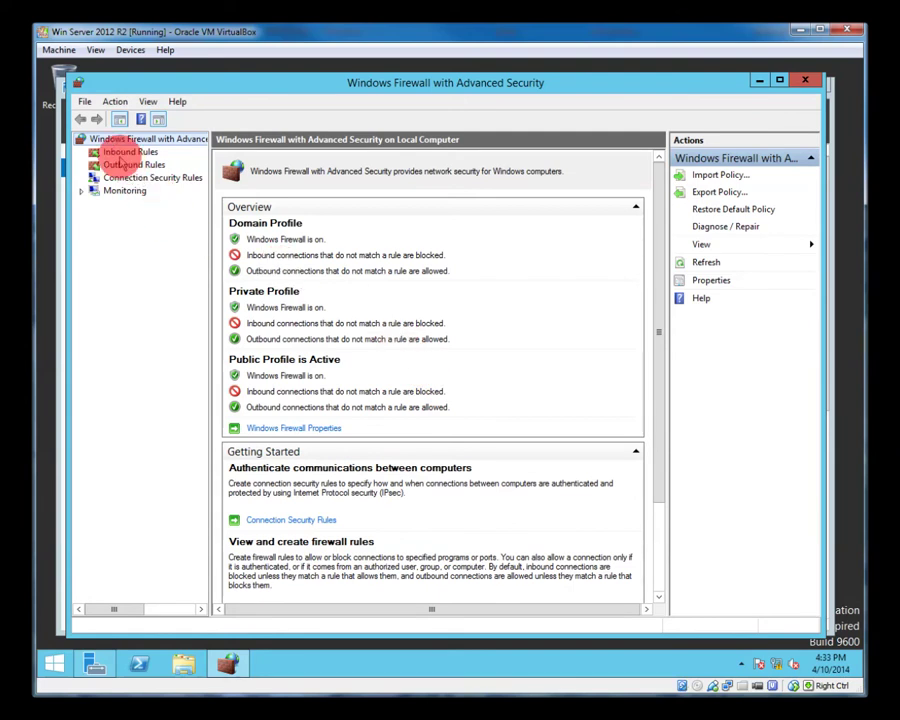
left_click(120, 155)
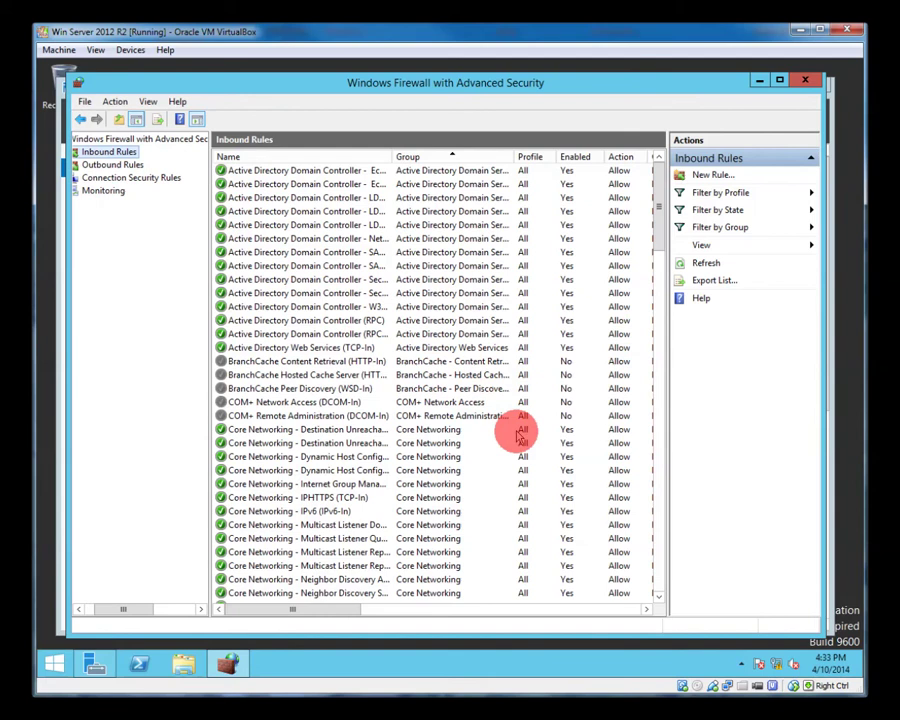
left_click(662, 508)
left_click(662, 510)
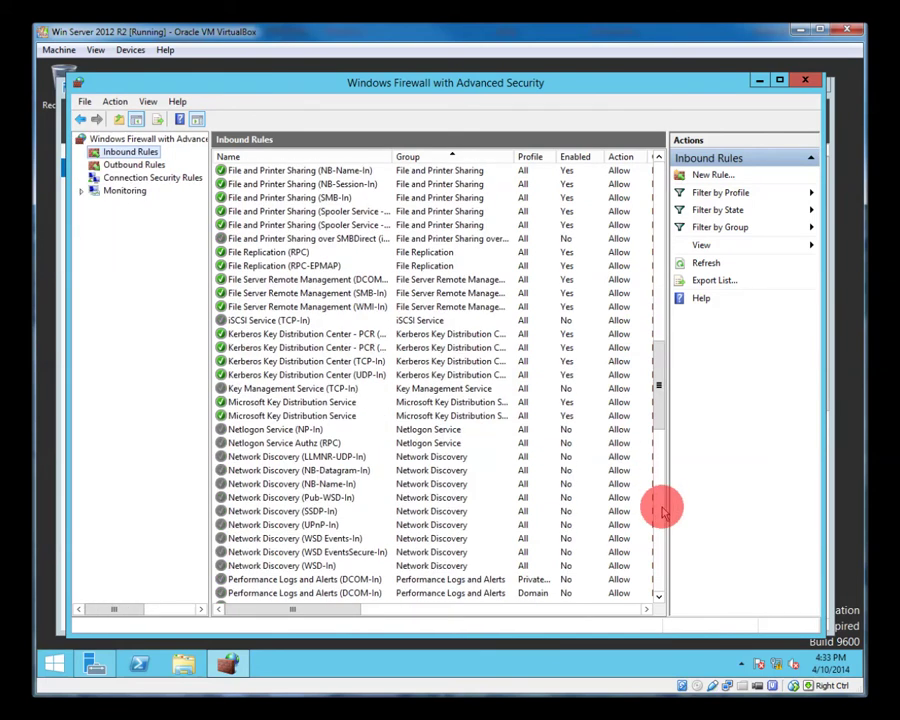
left_click(662, 511)
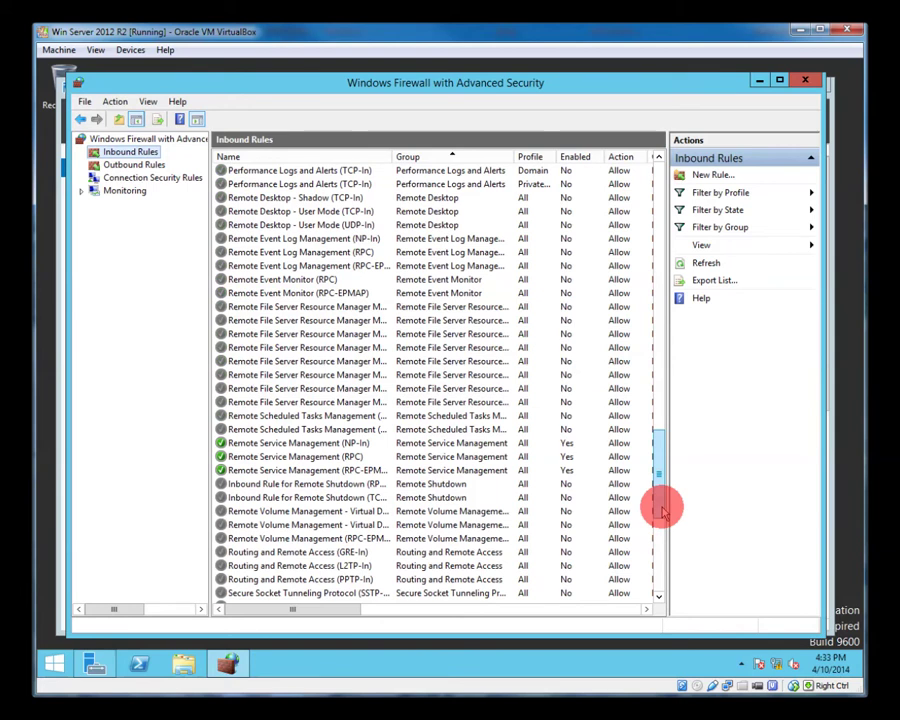
left_click(660, 546)
left_click(660, 548)
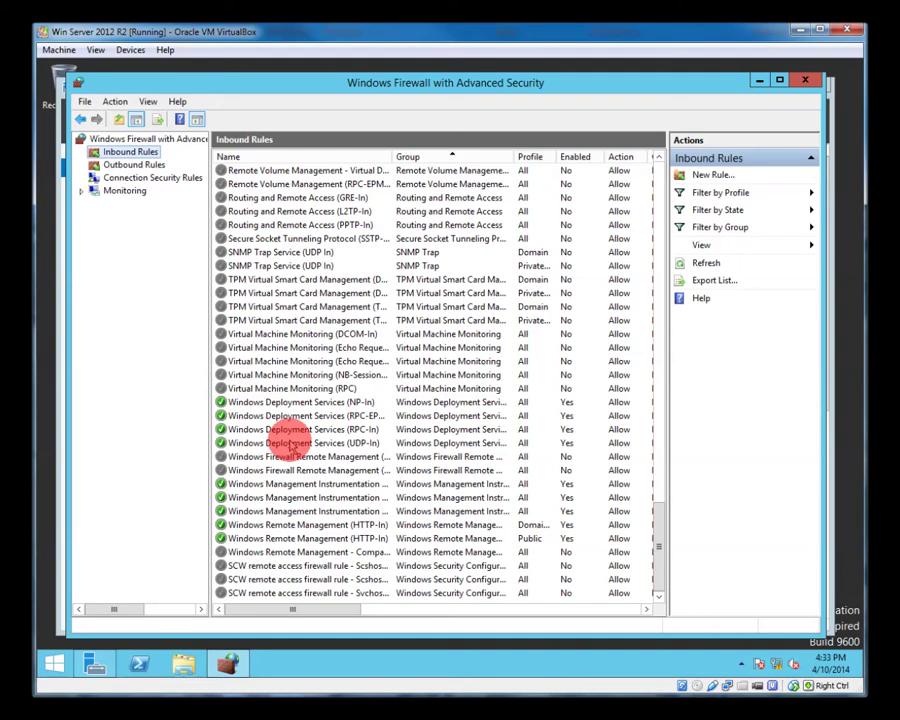
left_click(802, 79)
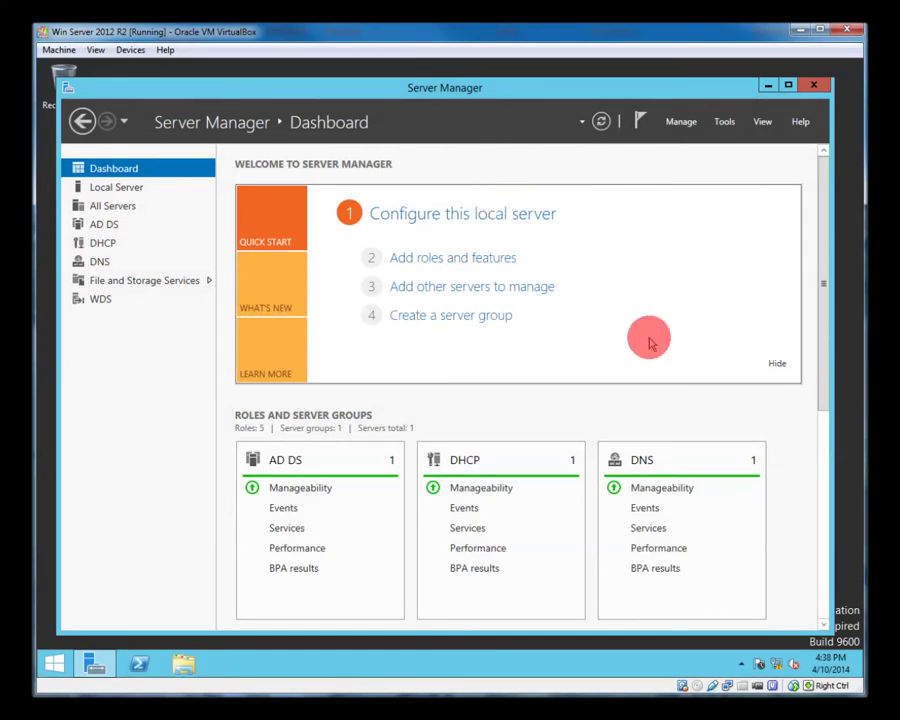
Step: Open the Windows Deployment Services console and select 312Server.312.local under Servers
left_click(723, 124)
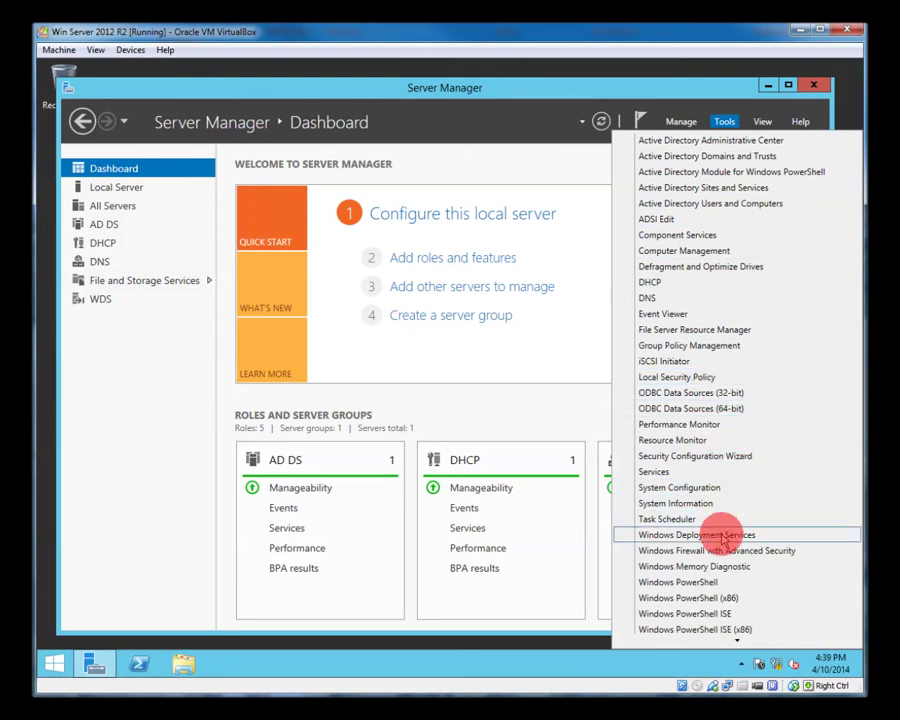
left_click(662, 535)
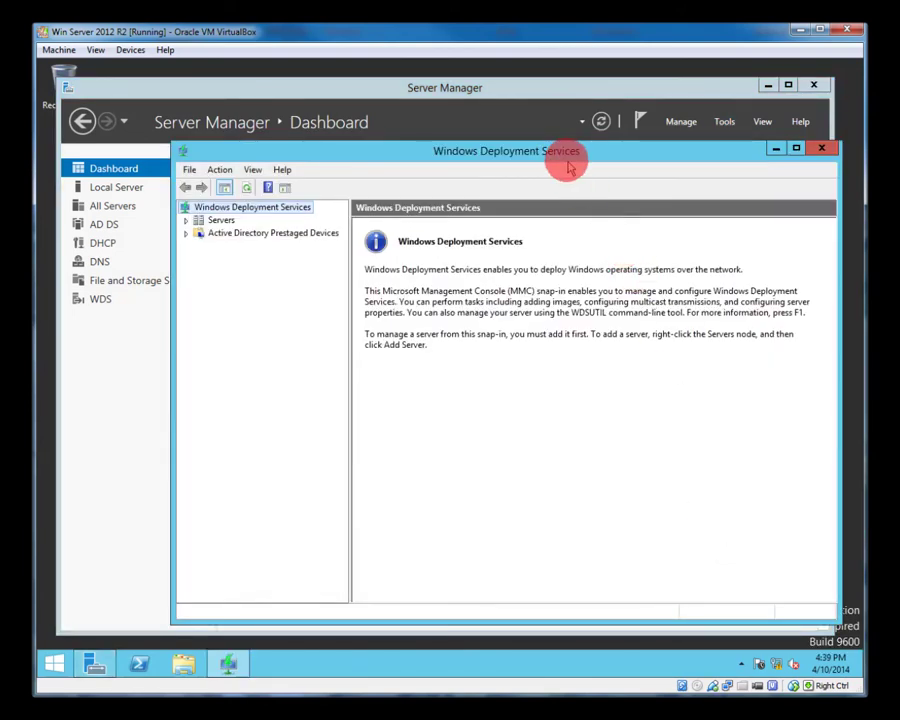
left_click_drag(565, 159, 526, 108)
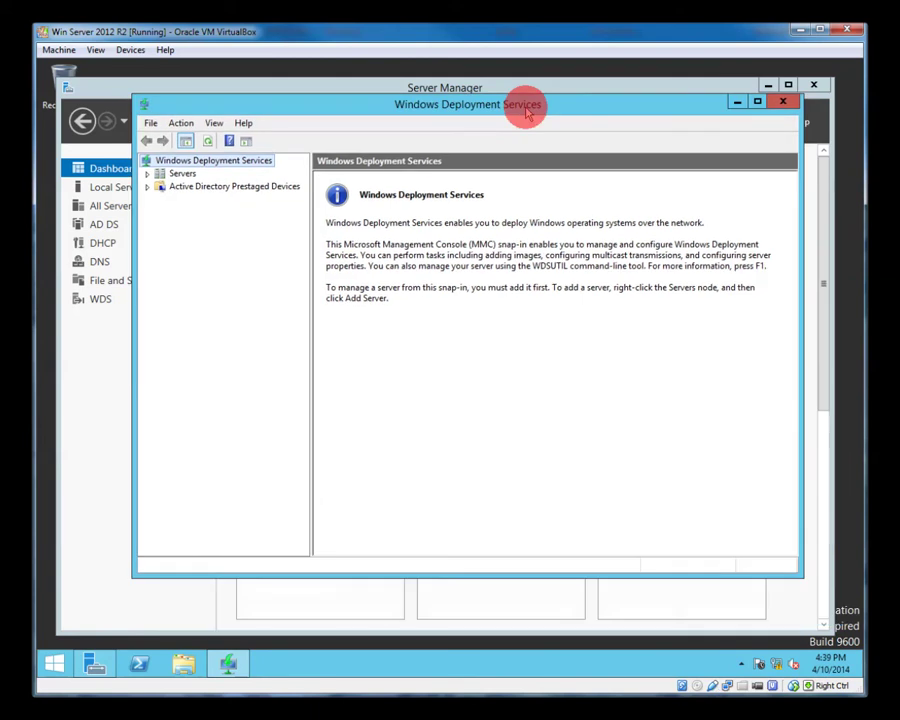
left_click(149, 177)
left_click(182, 188)
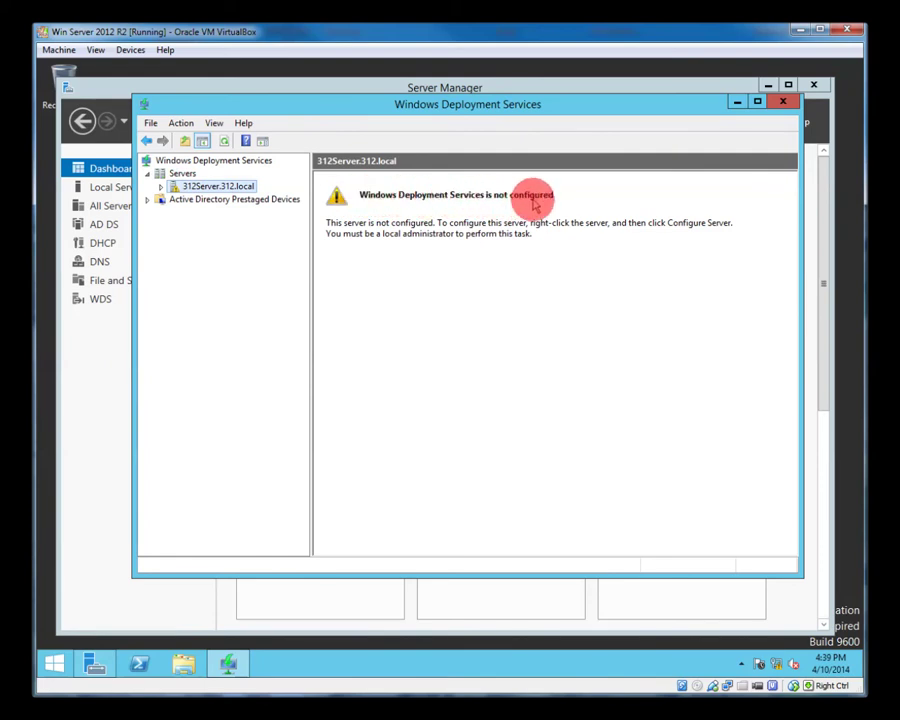
Step: Begin configuring 312Server.312.local as integrated with Active Directory, accepting the default remote installation folder on the system volume
right_click(215, 188)
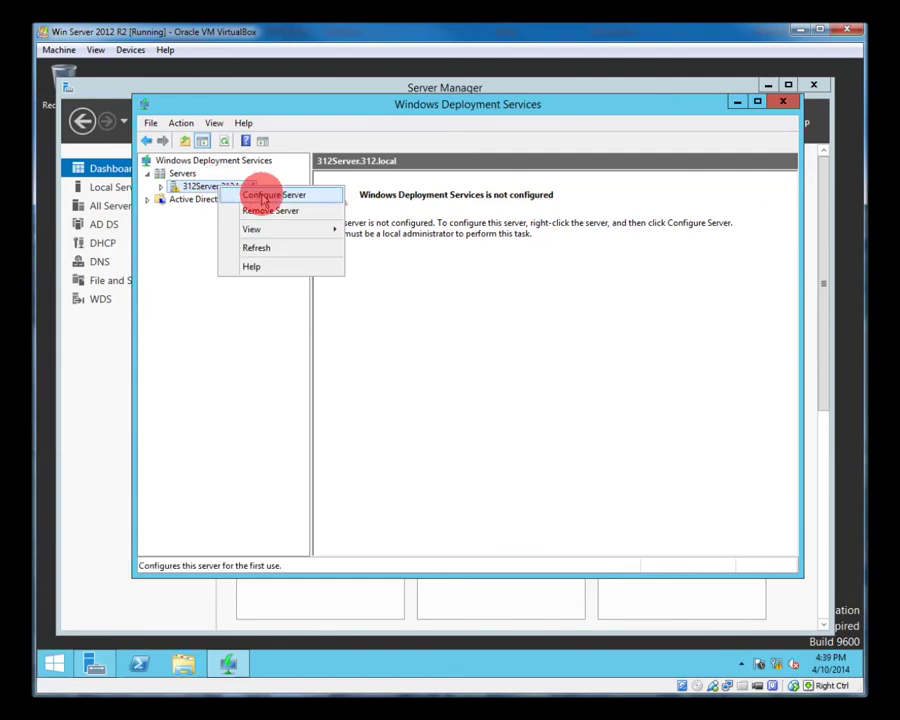
left_click(264, 196)
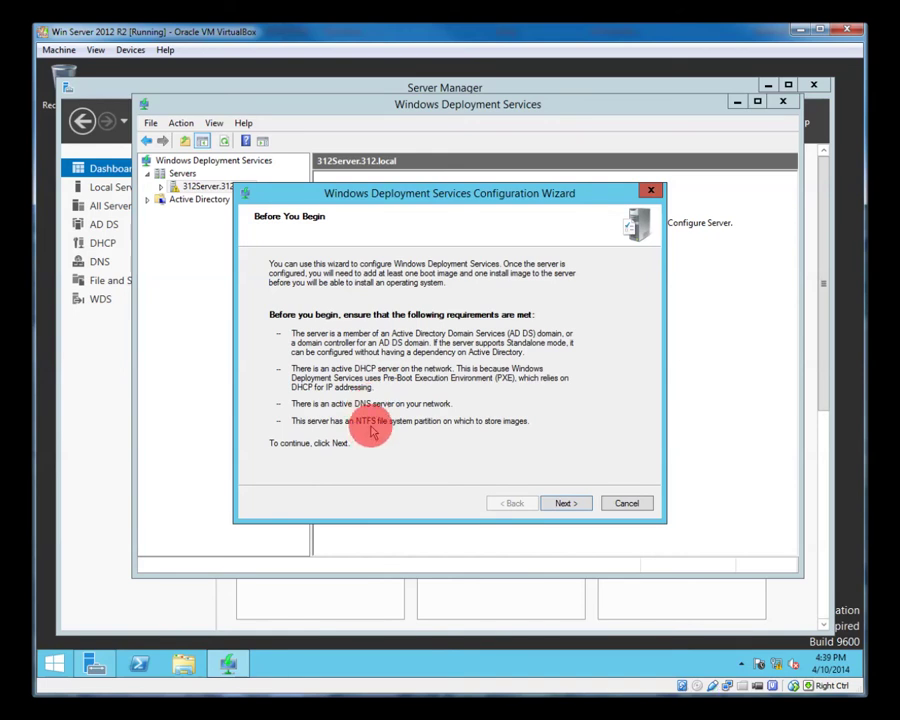
left_click(570, 504)
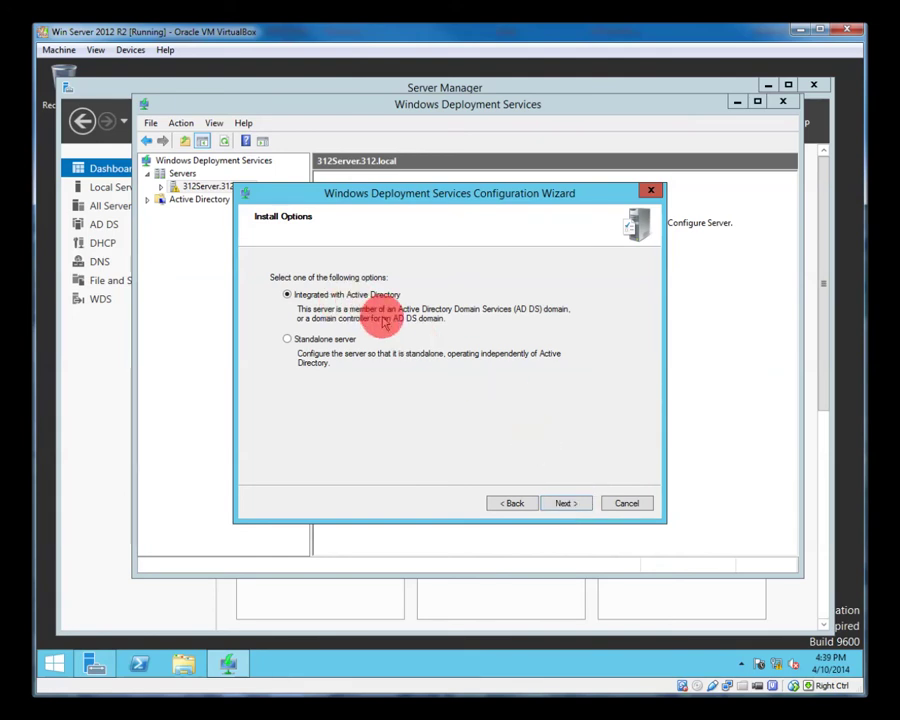
left_click(566, 503)
left_click(566, 504)
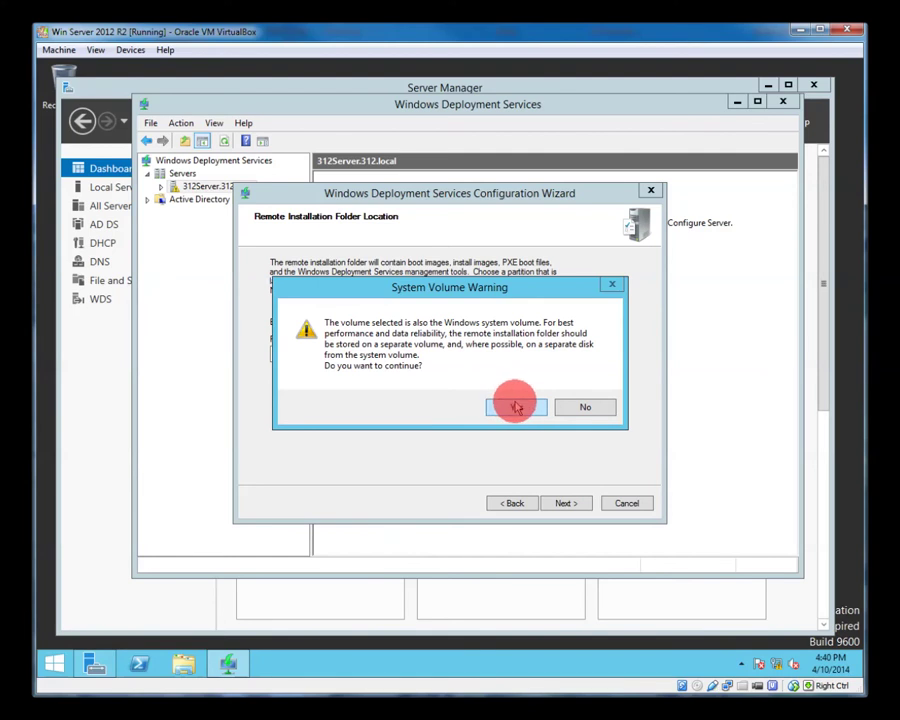
left_click(515, 406)
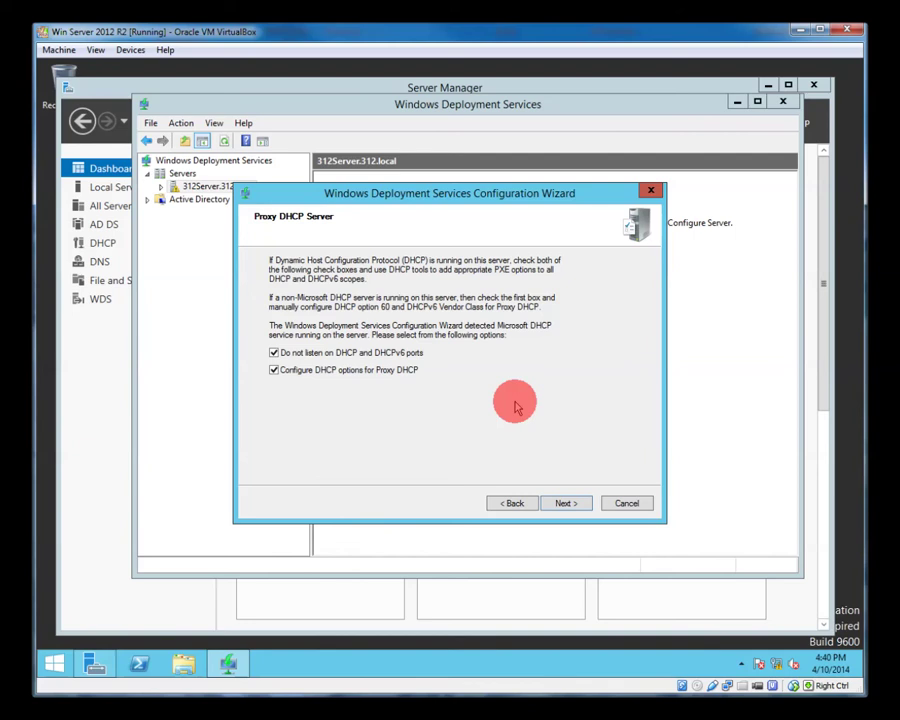
Step: Complete the server configuration with both proxy DHCP options enabled and PXE responding to all known and unknown client computers
left_click(562, 504)
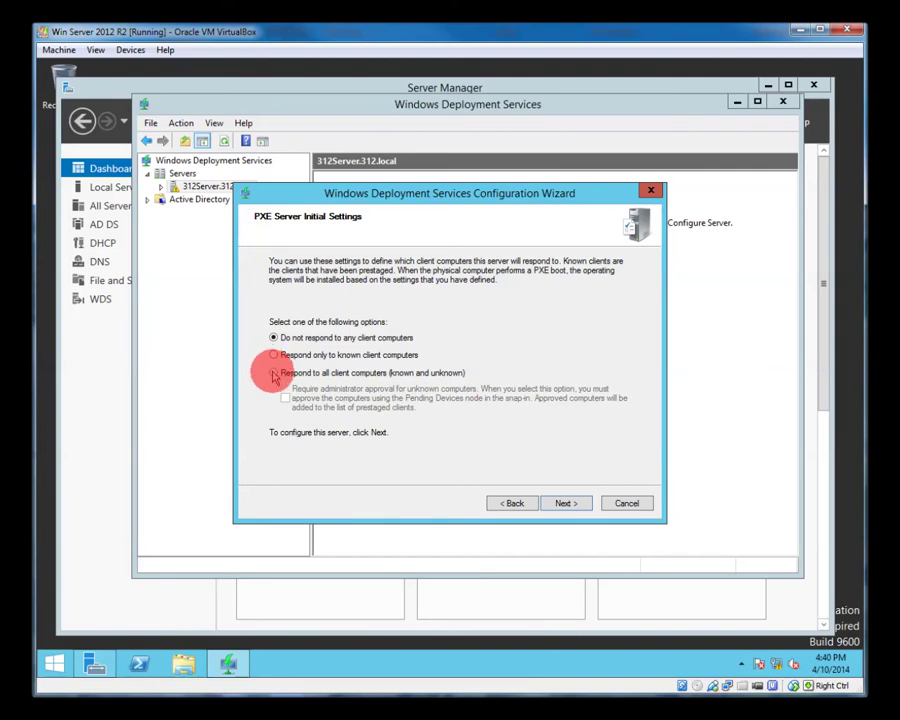
left_click(274, 373)
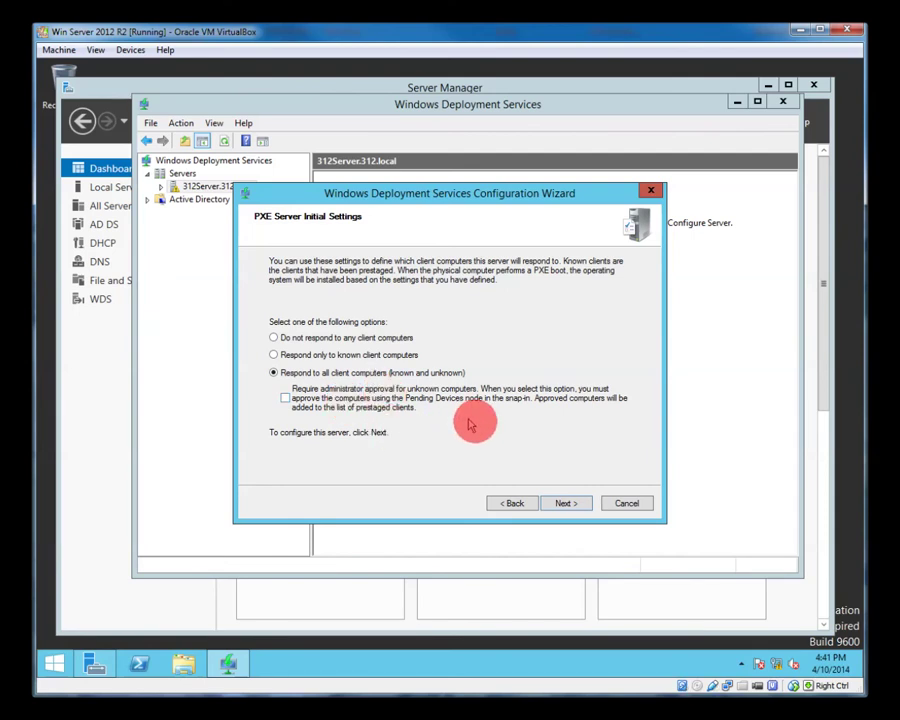
left_click(566, 503)
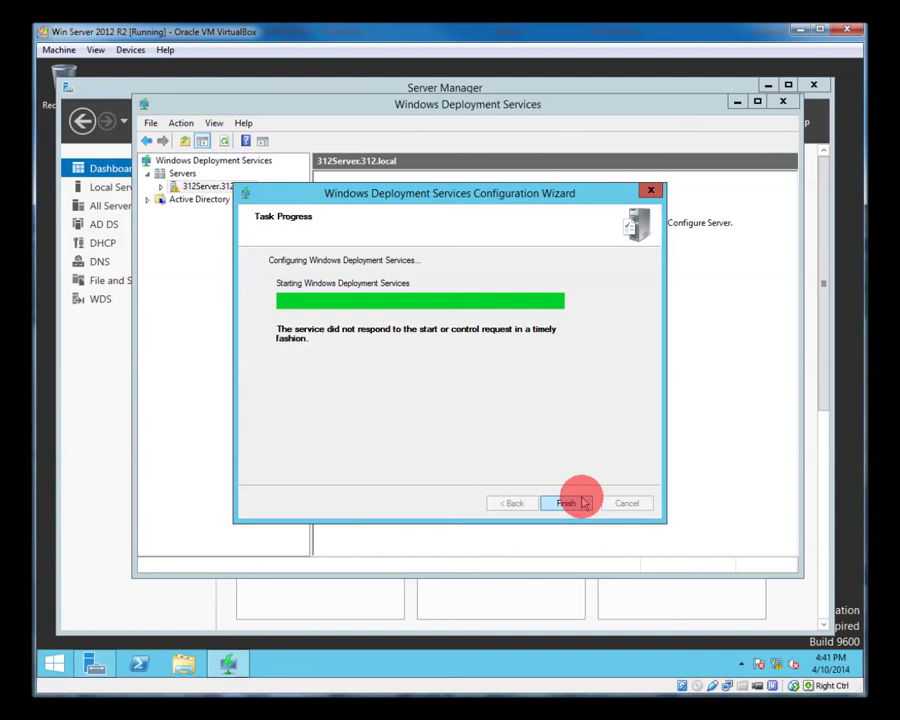
left_click(566, 503)
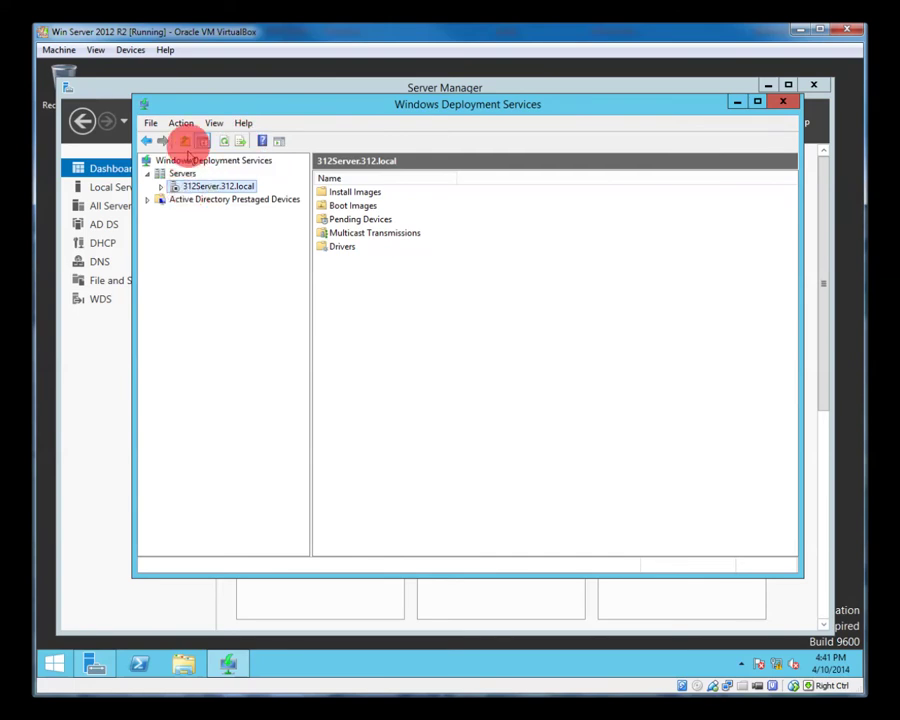
Step: Open the properties of 312Server.312.local and review its PXE response policy
left_click(183, 125)
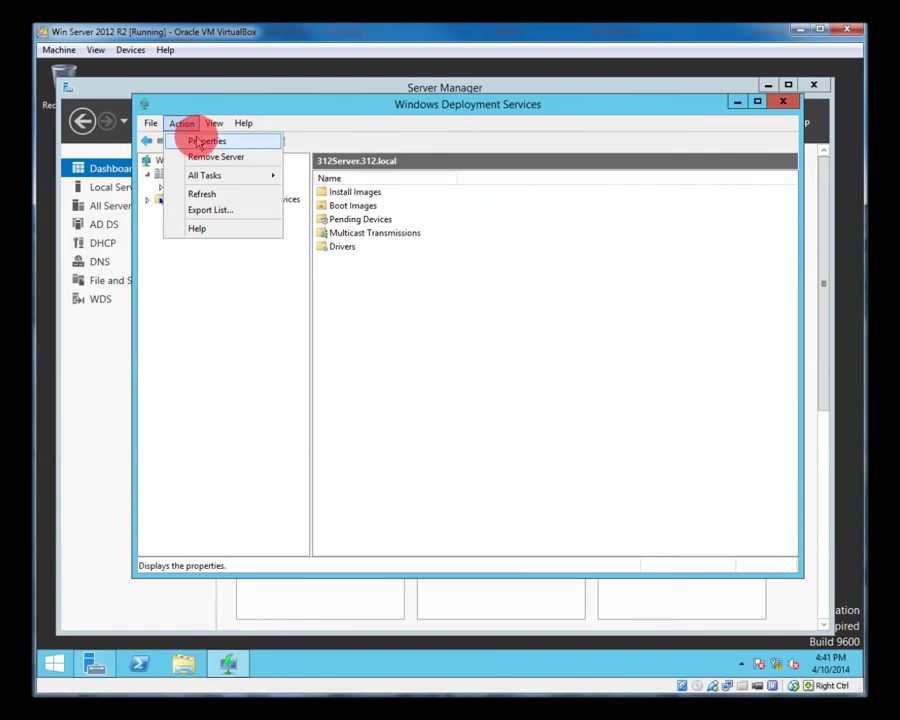
left_click(199, 141)
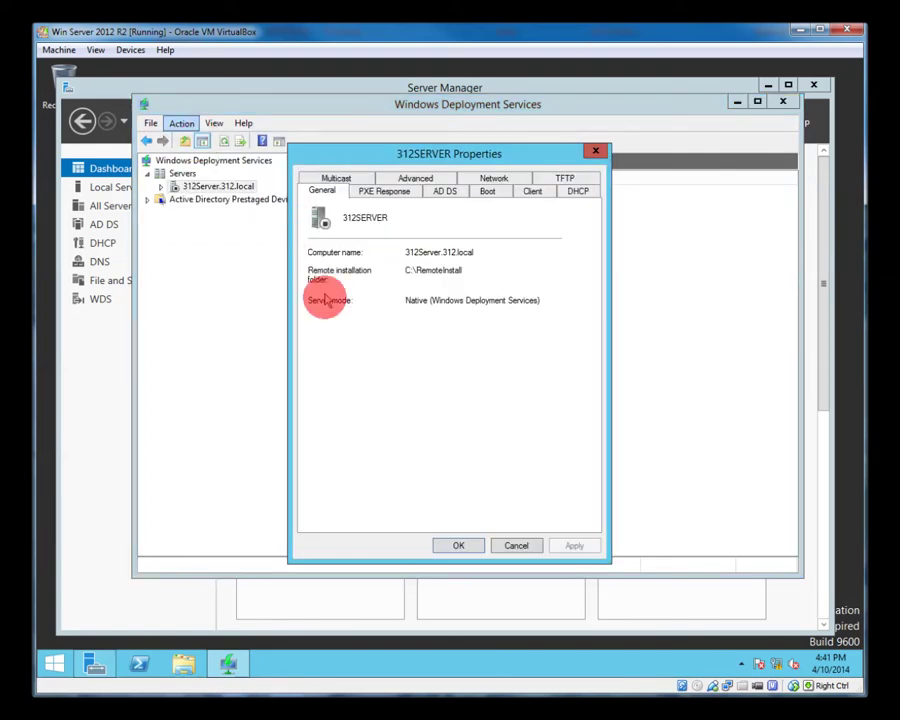
left_click(363, 192)
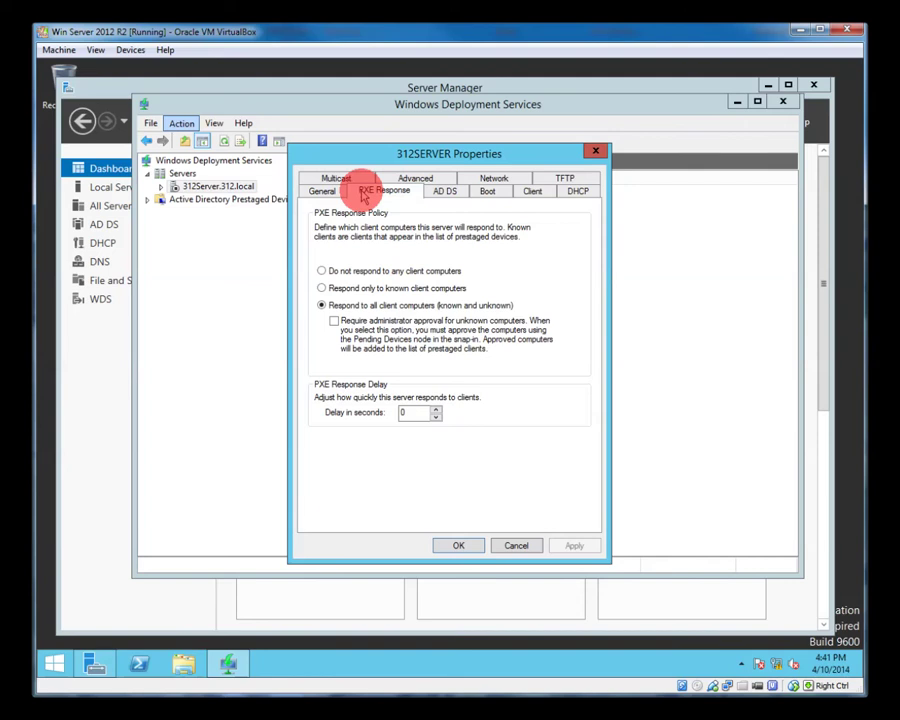
Step: Set the AD DS client naming format to 312PC%03# and apply the change
left_click(444, 193)
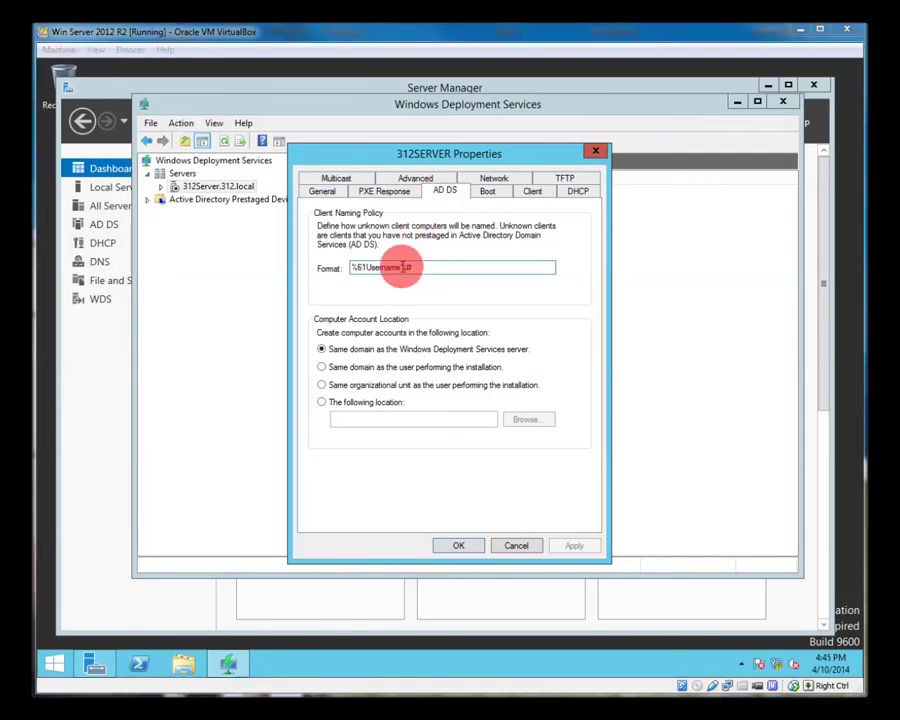
left_click(406, 267)
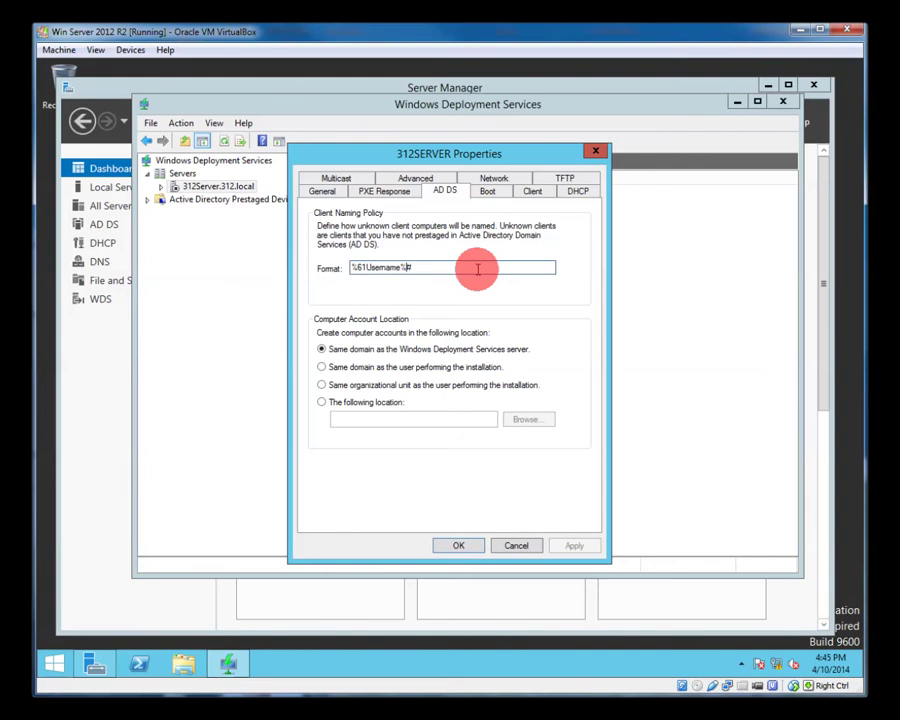
key("BackSpace")
key("BackSpace")
key("BackSpace")
key("BackSpace")
key("BackSpace")
key("BackSpace")
key("BackSpace")
key("BackSpace")
key("BackSpace")
key("BackSpace")
key("BackSpace")
key("BackSpace")
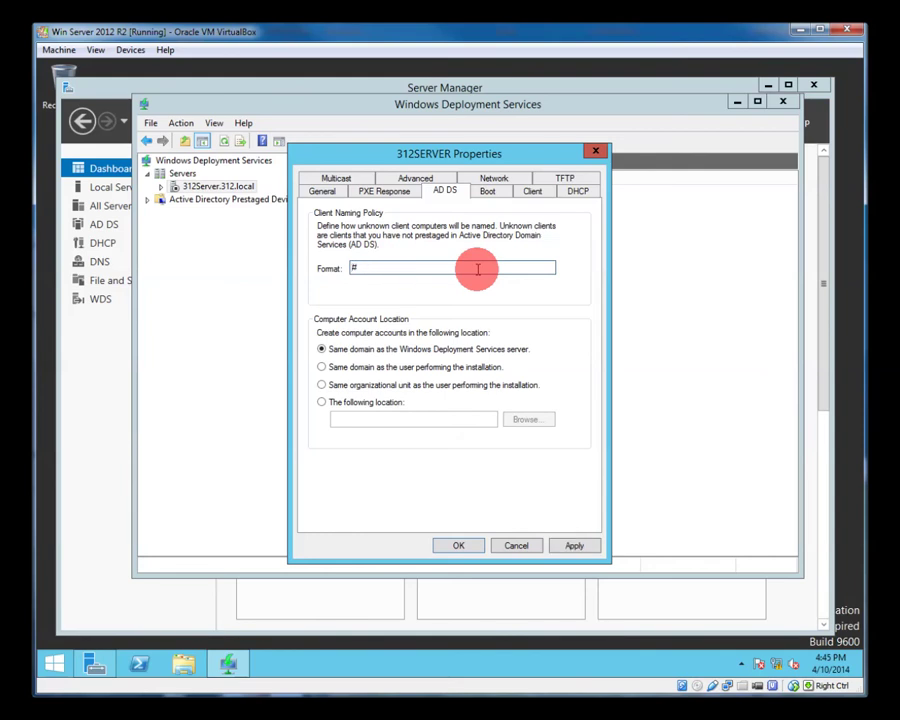
type("312PC")
type("%0")
type("3")
type("0")
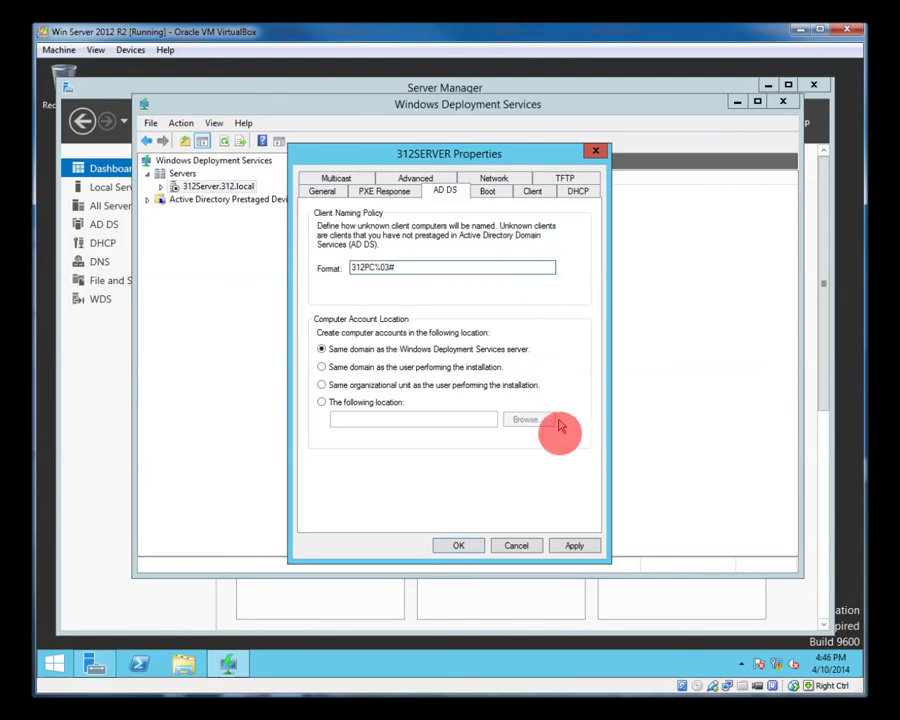
left_click(575, 548)
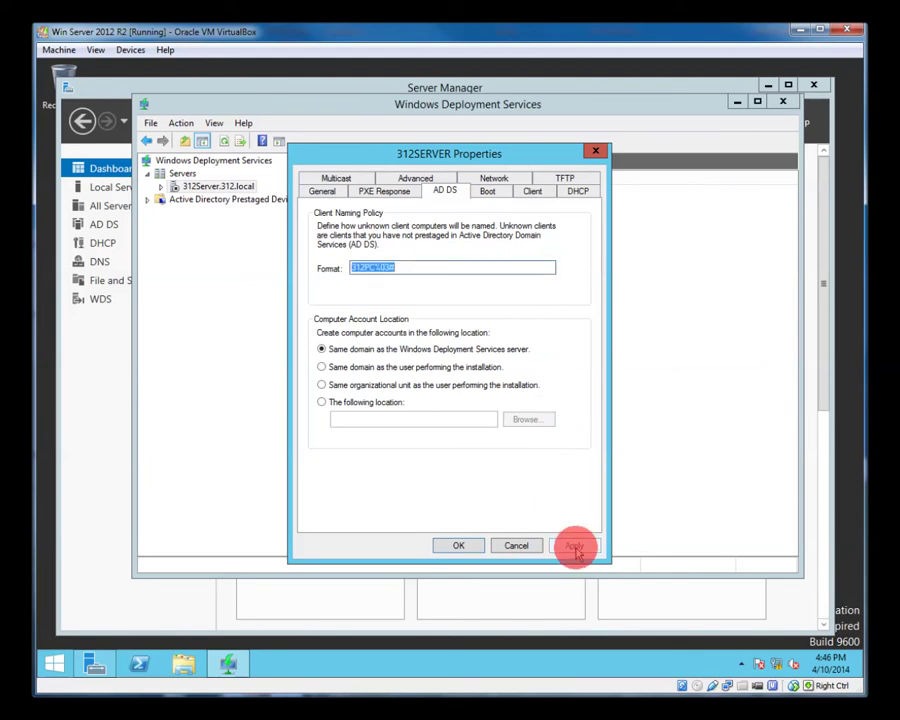
Step: Review the server's Boot, Client, DHCP, TFTP, Network, Advanced and Multicast settings, then close the properties
left_click(494, 192)
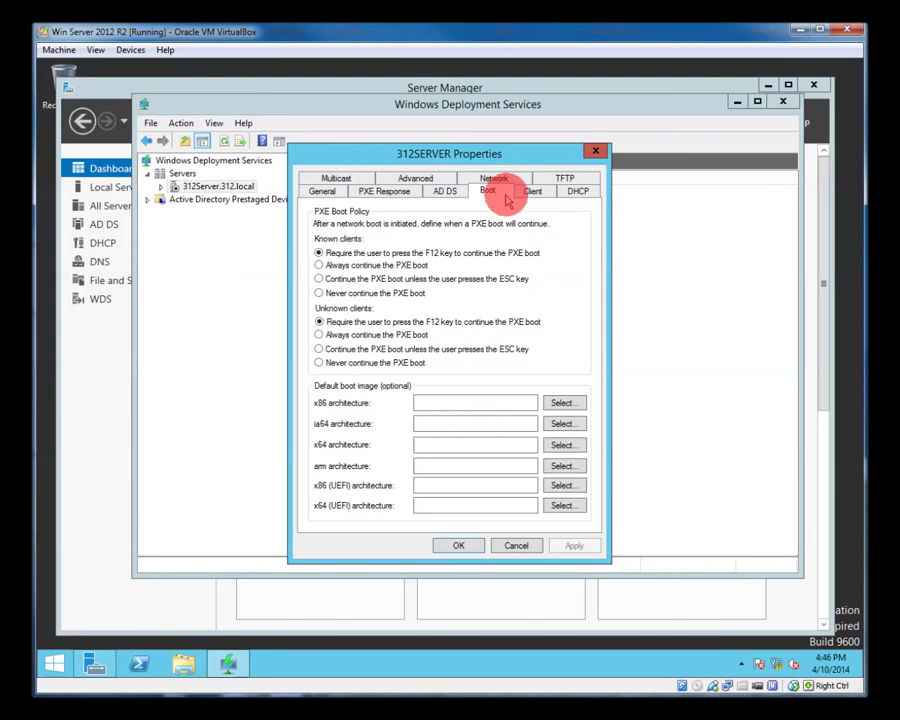
left_click(531, 192)
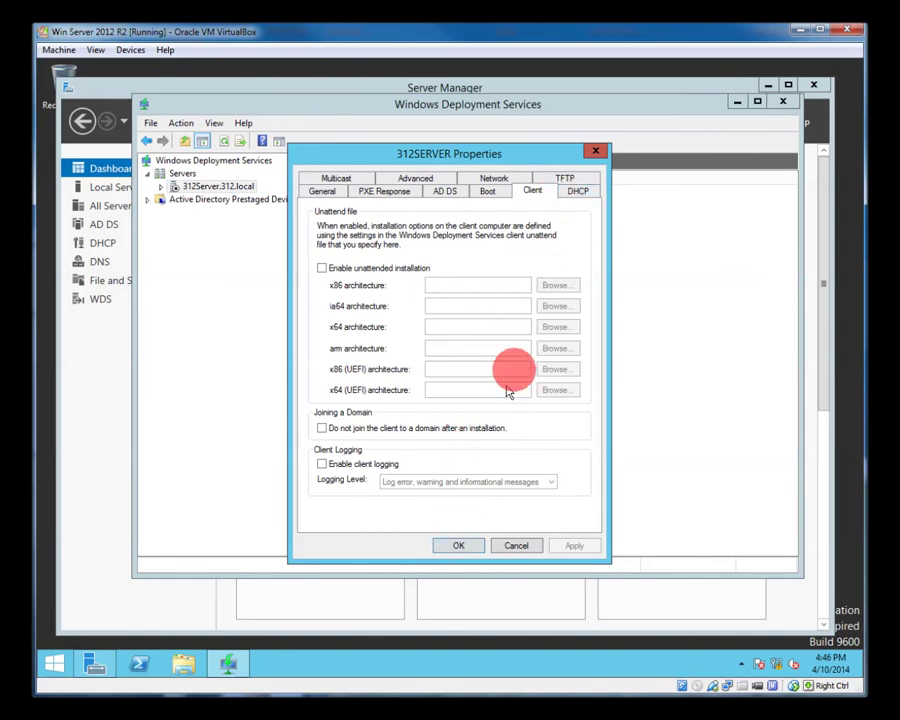
left_click(579, 192)
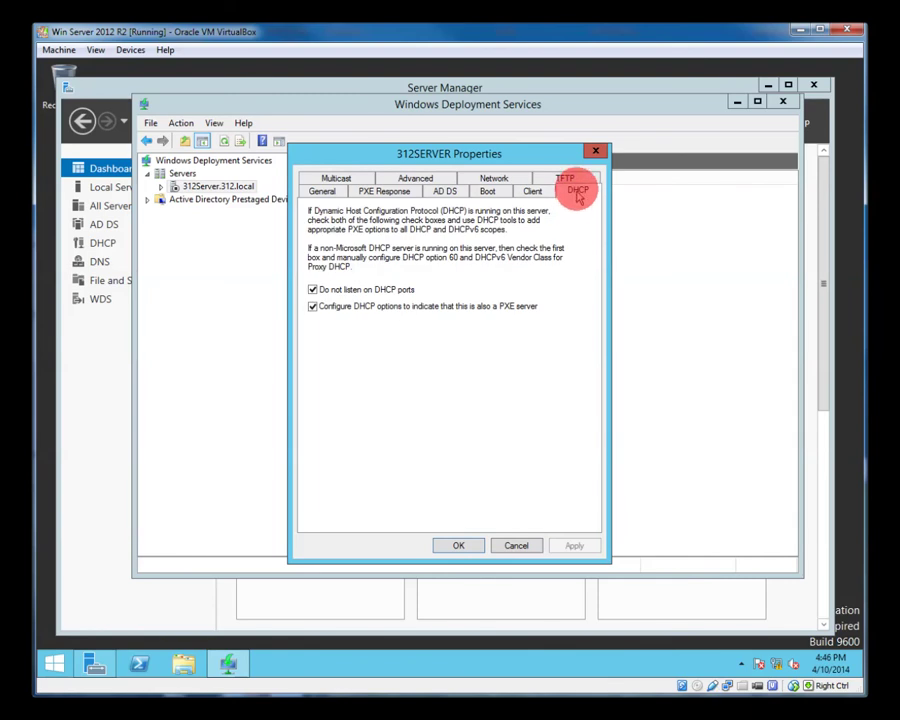
left_click(578, 182)
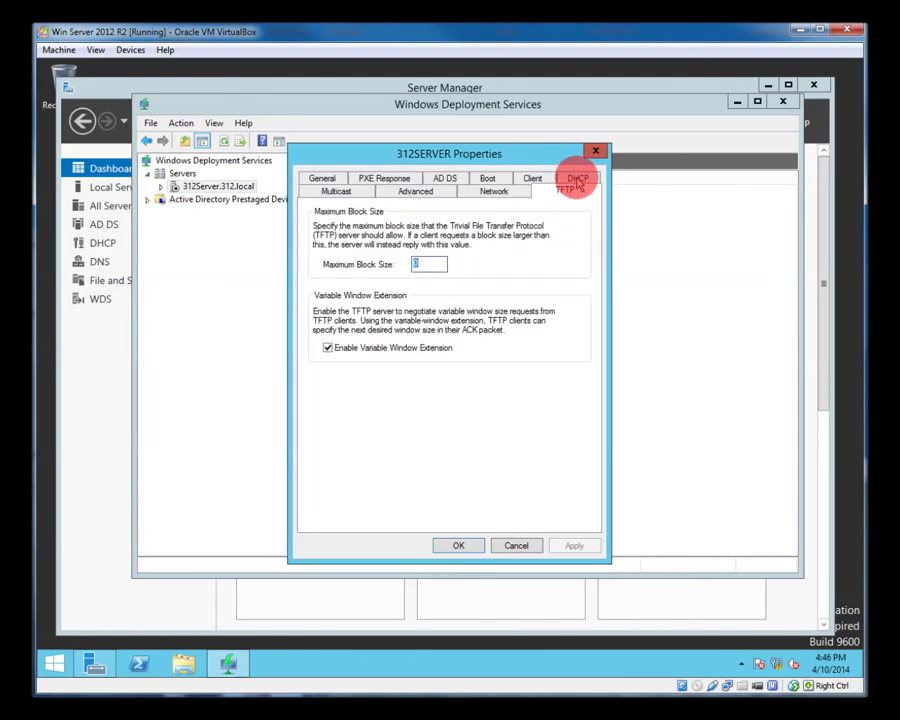
left_click(500, 194)
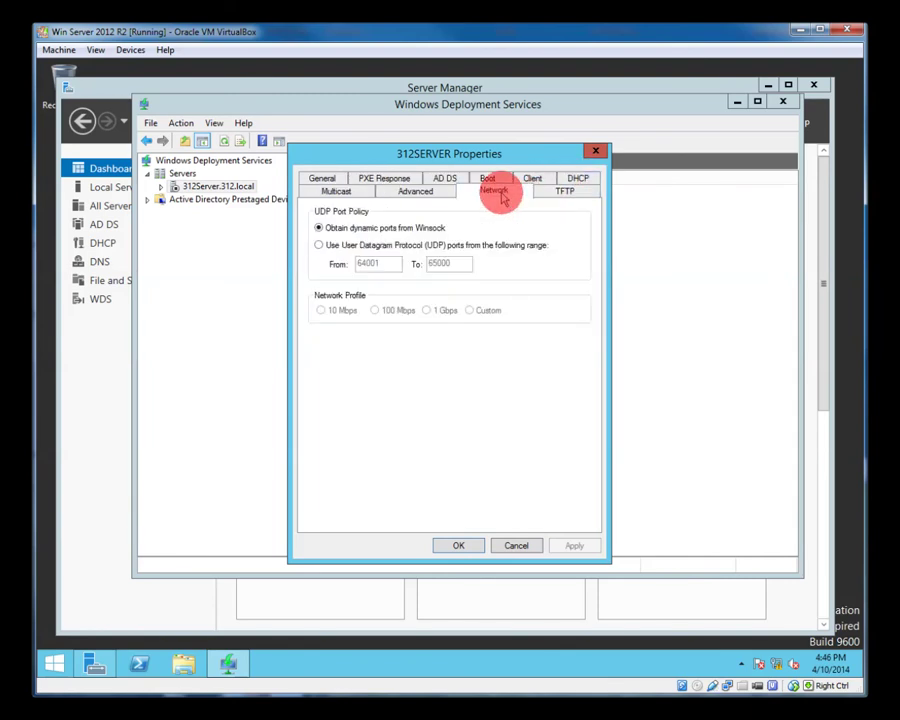
left_click(425, 199)
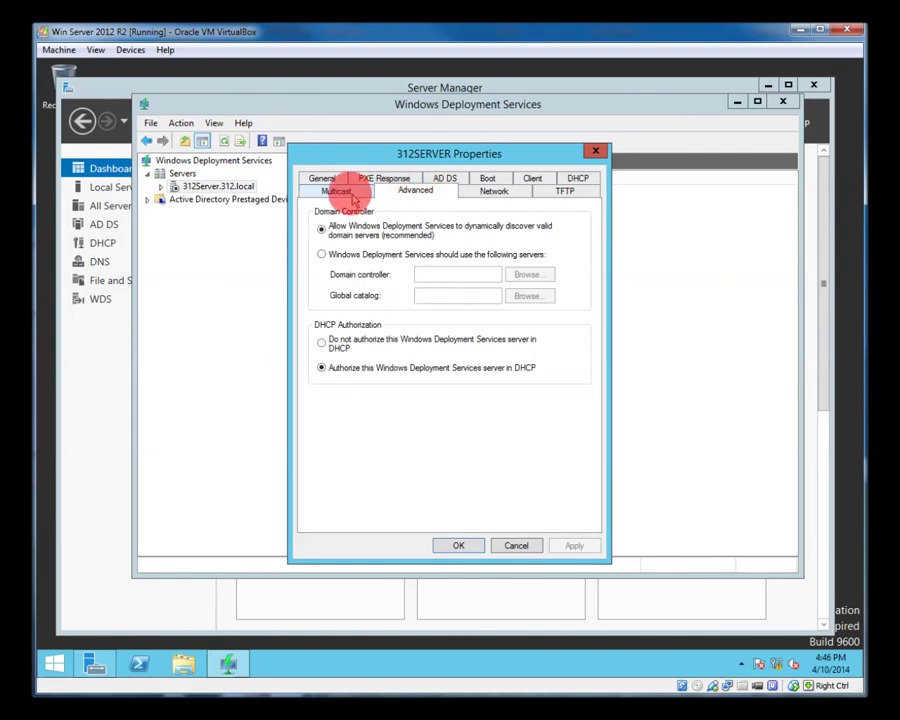
left_click(337, 193)
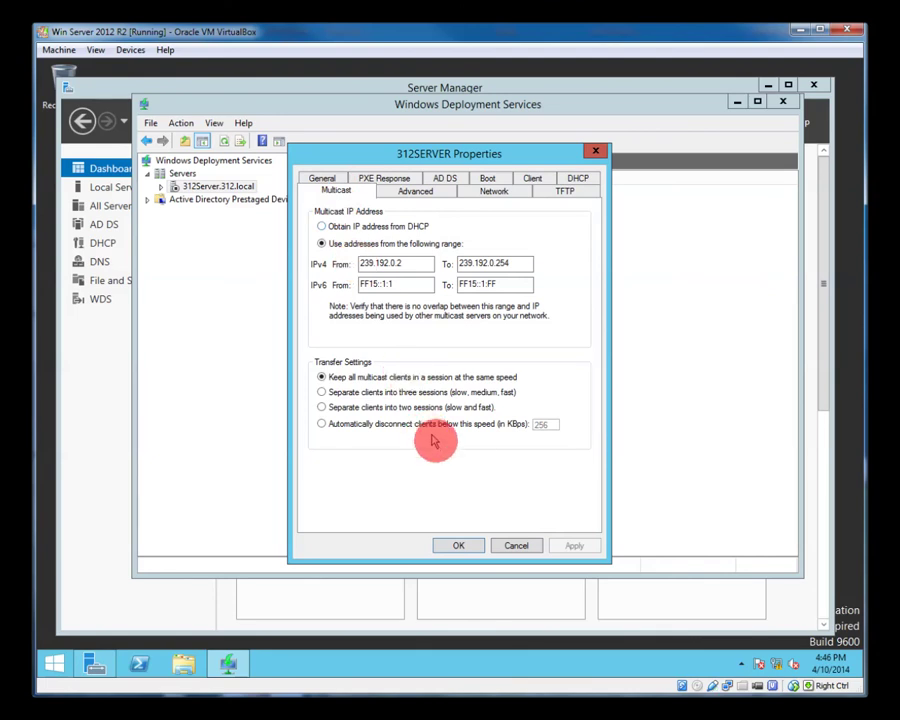
left_click(459, 546)
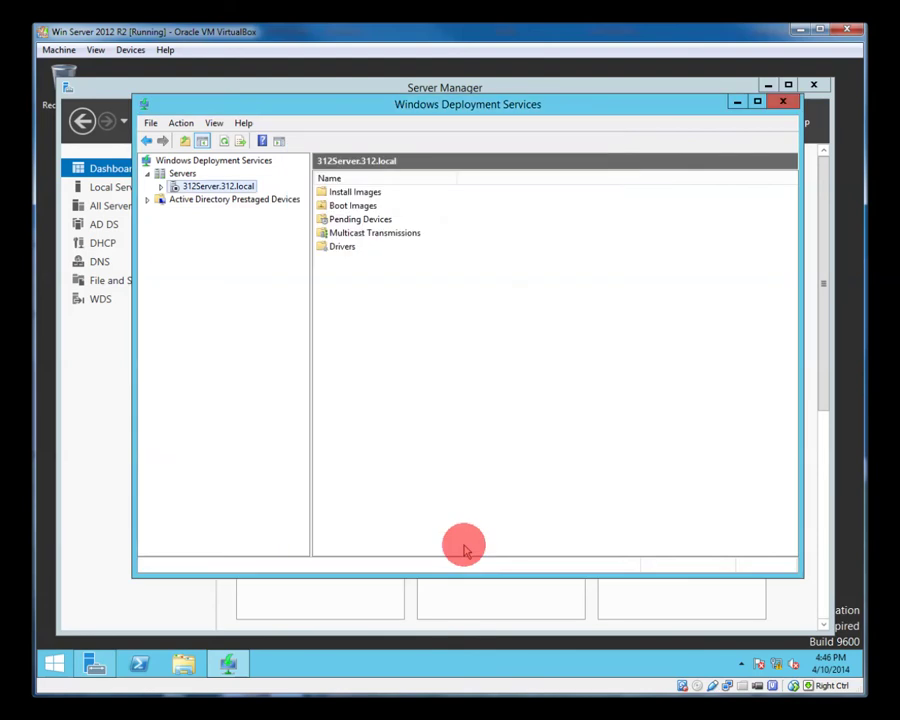
Step: Start the Windows Deployment Services service on 312Server.312.local from the Servers list and dismiss the confirmation message
left_click(174, 175)
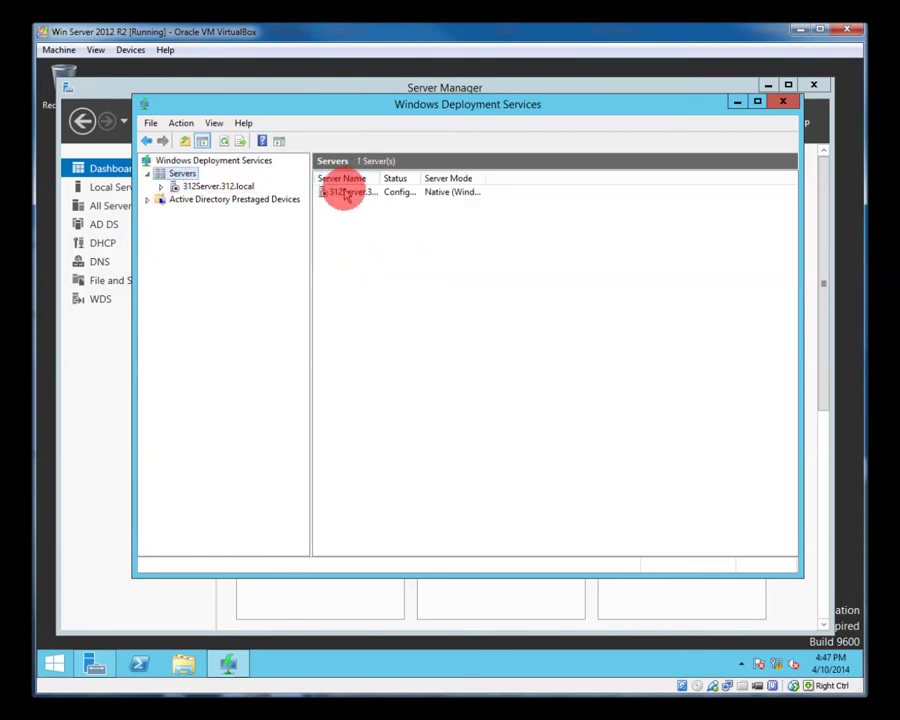
right_click(344, 192)
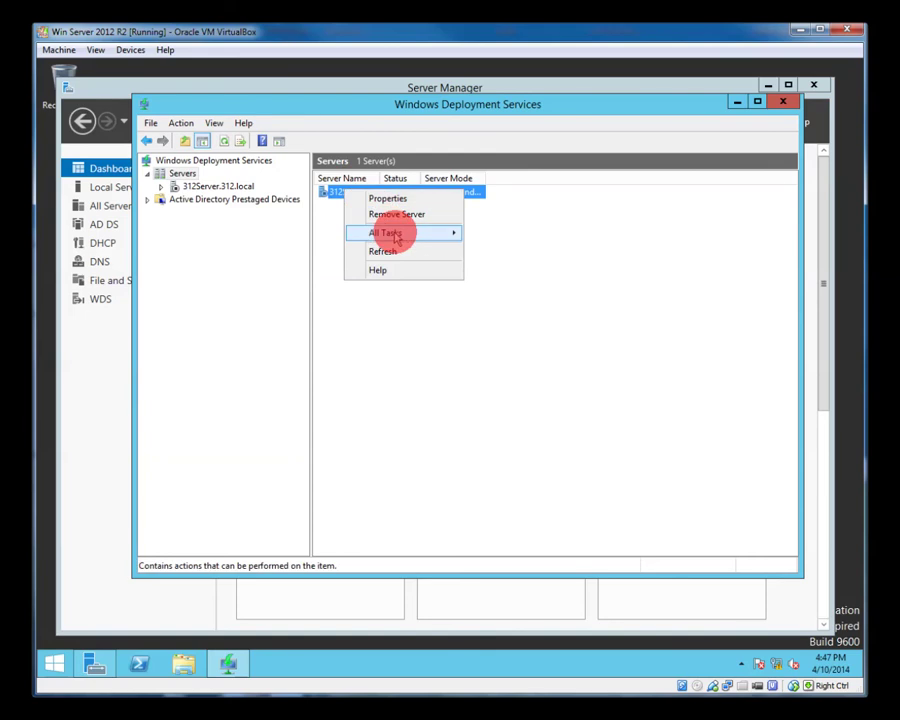
mouse_move(392, 234)
left_click(494, 233)
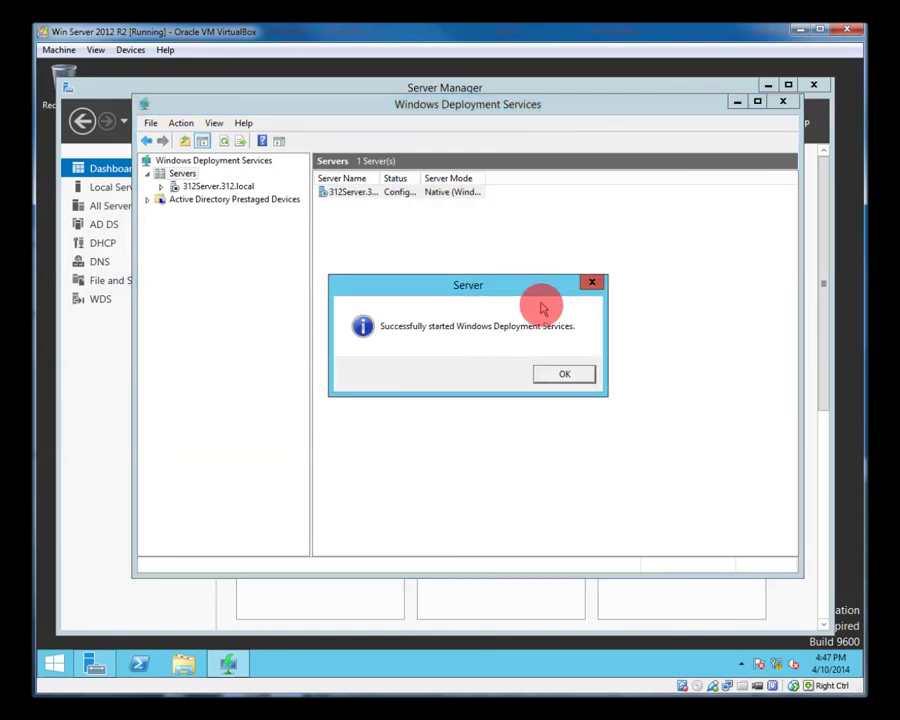
left_click(566, 374)
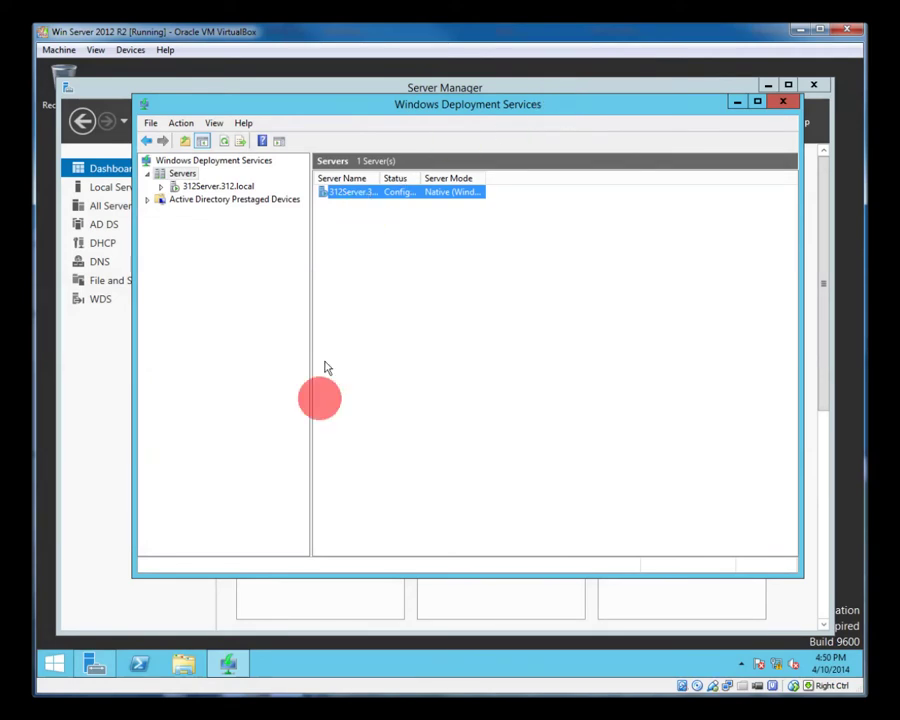
Step: Inspect the boot folder on the CD drive (D:) in File Explorer, then close the window
left_click(228, 664)
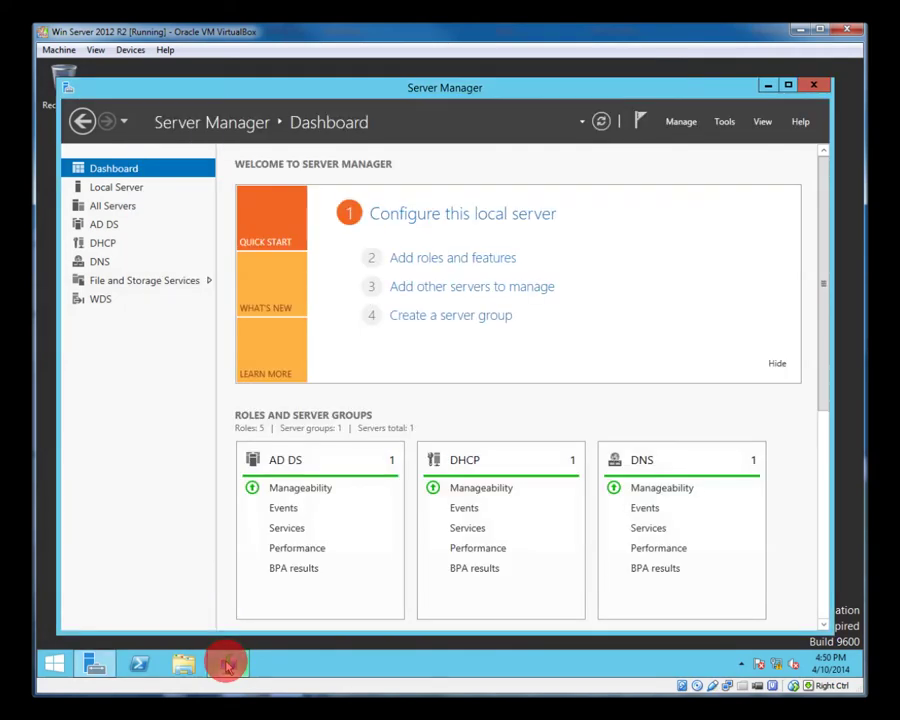
left_click(228, 664)
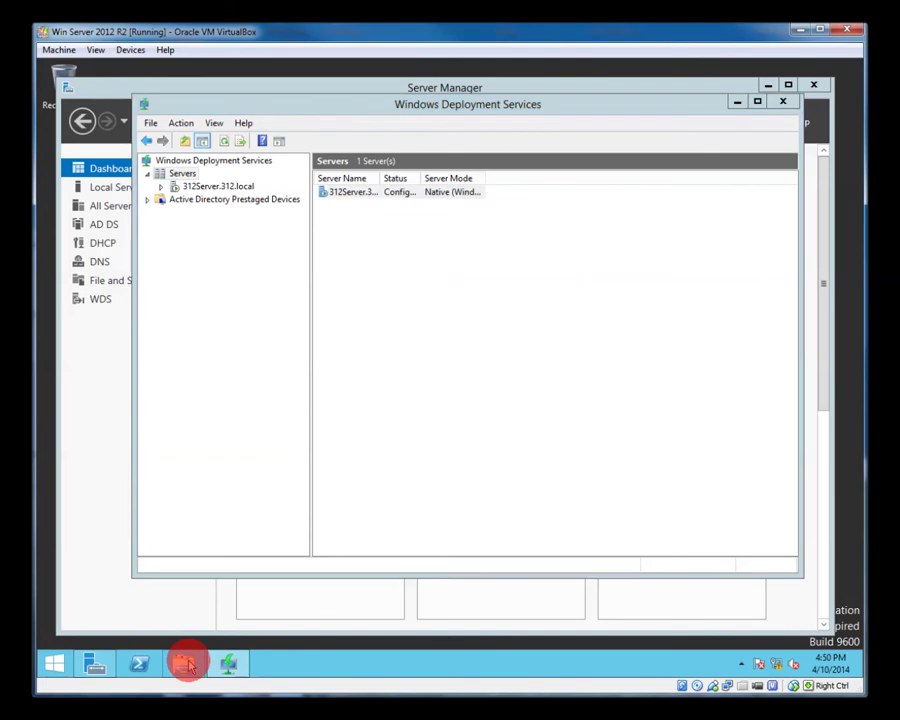
left_click(184, 664)
left_click(548, 400)
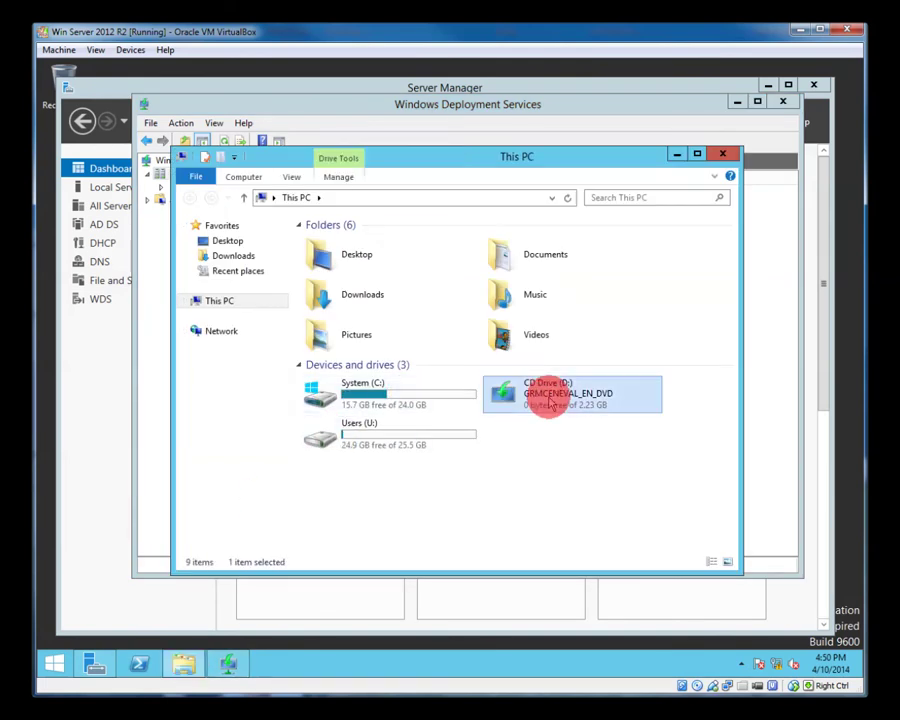
right_click(548, 400)
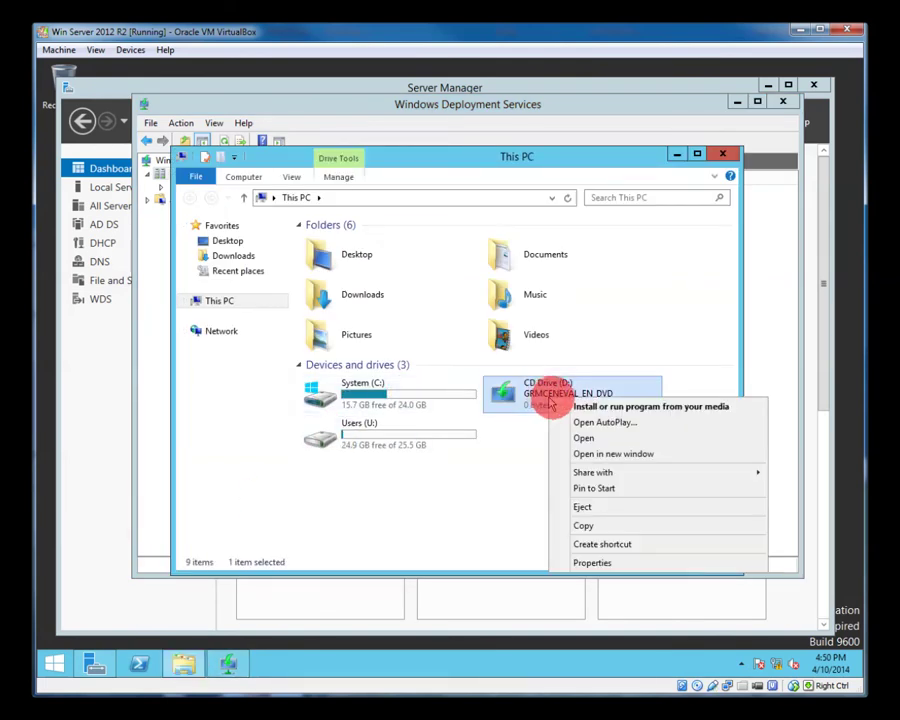
left_click(584, 441)
double_click(322, 240)
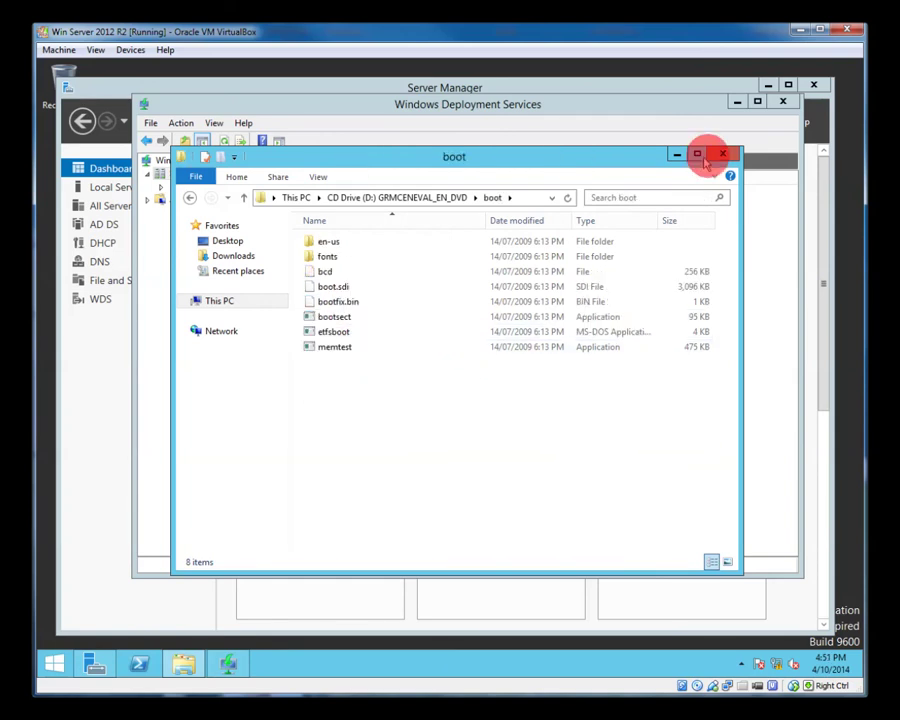
left_click(722, 153)
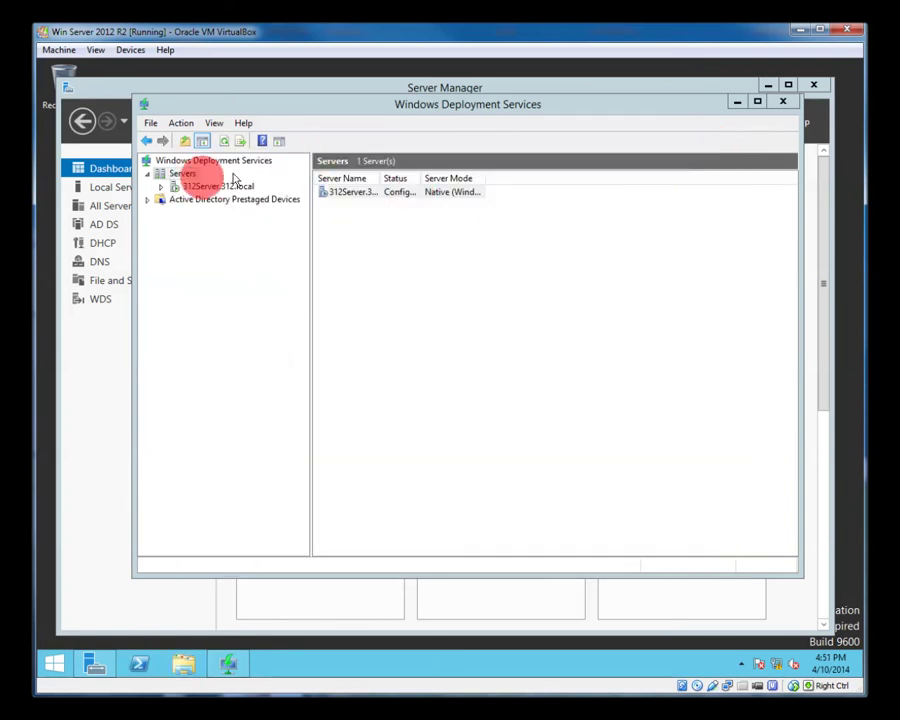
Step: Start adding a boot image under Boot Images of 312Server.312.local, with D:\sources\boot.wim from the CD drive as the image file
left_click(161, 187)
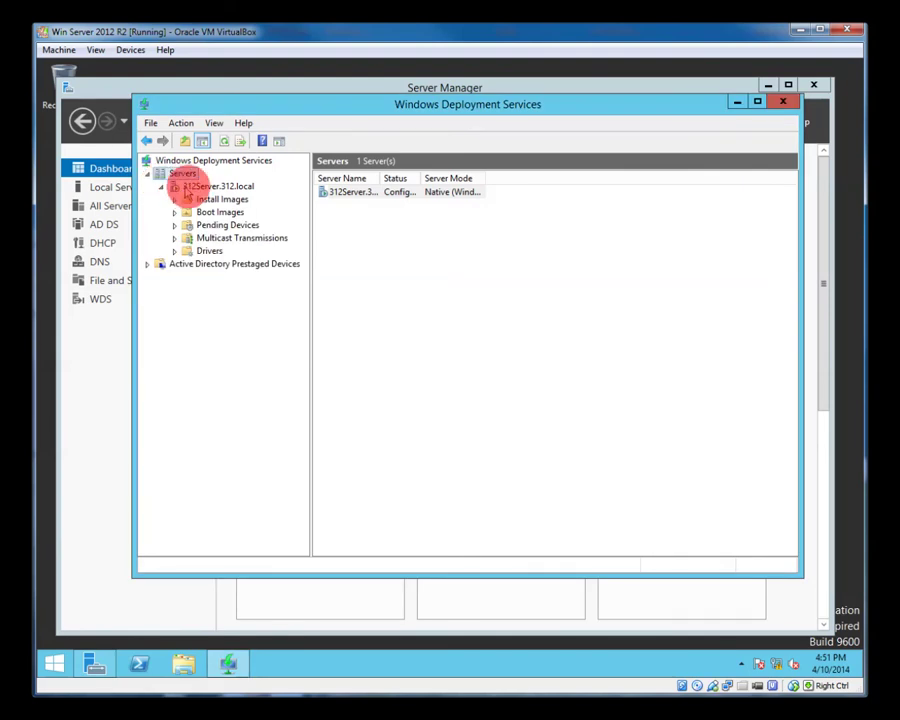
left_click(218, 212)
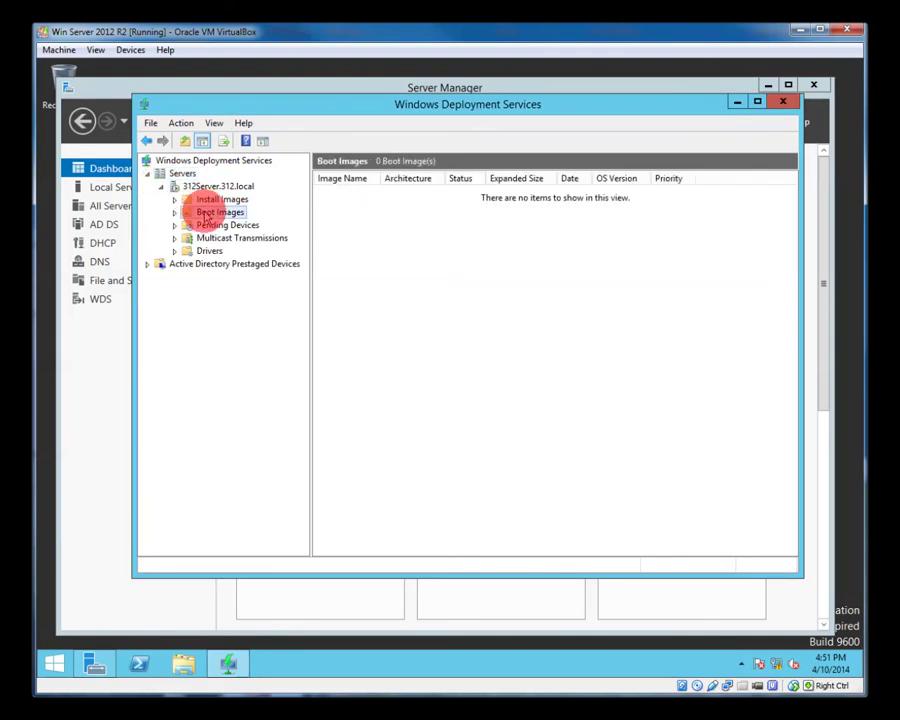
right_click(205, 215)
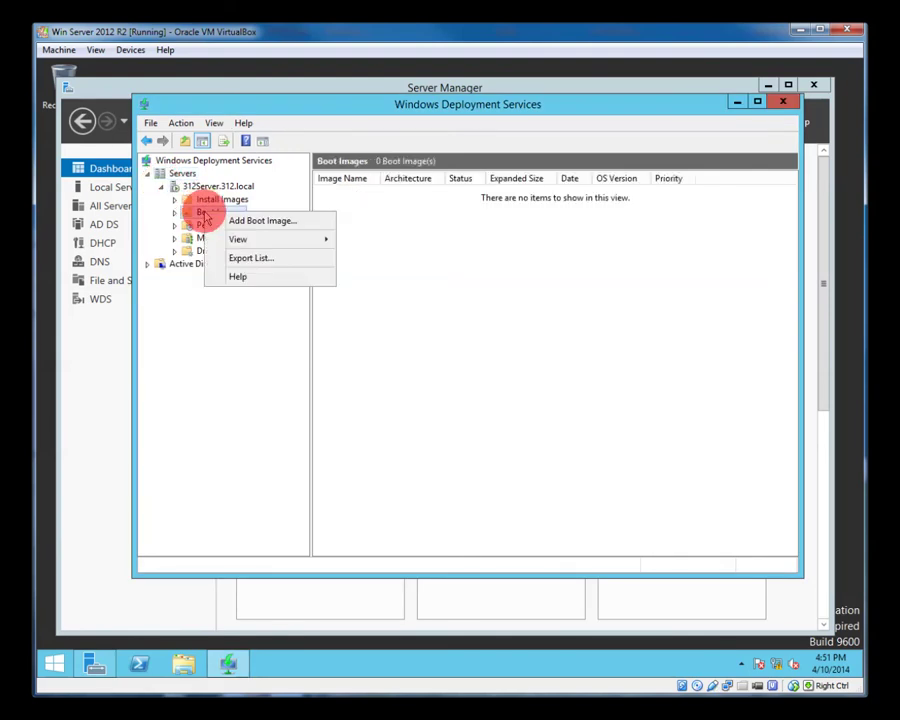
left_click(273, 230)
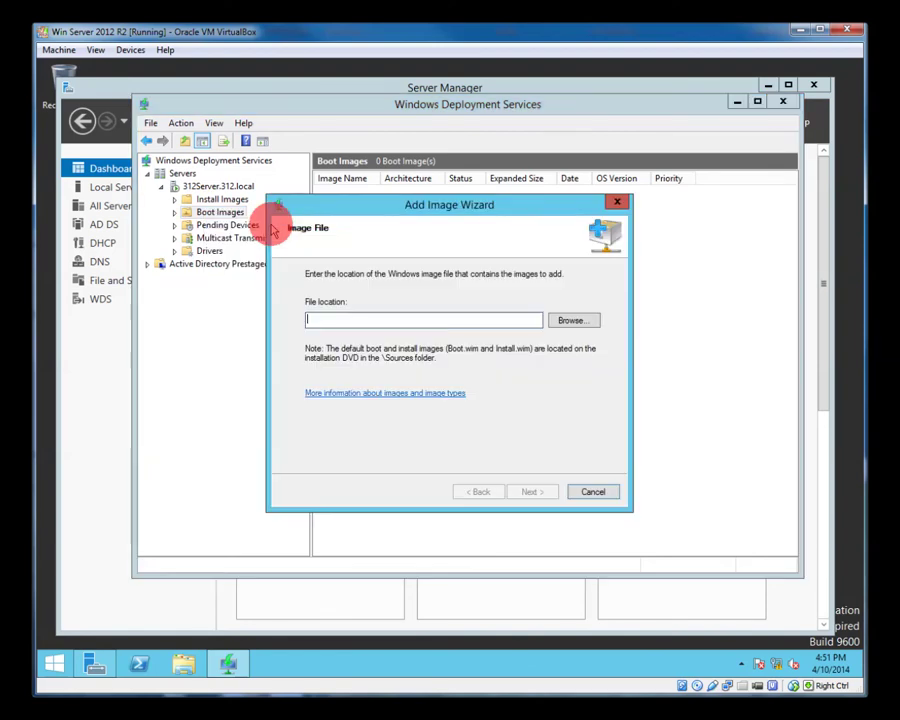
left_click(576, 322)
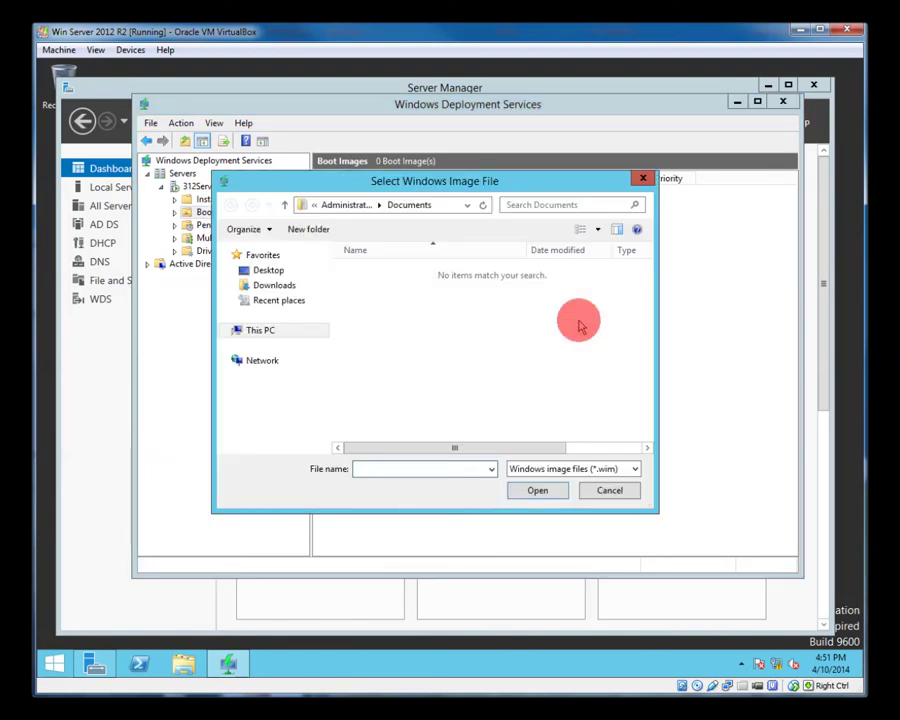
left_click(226, 331)
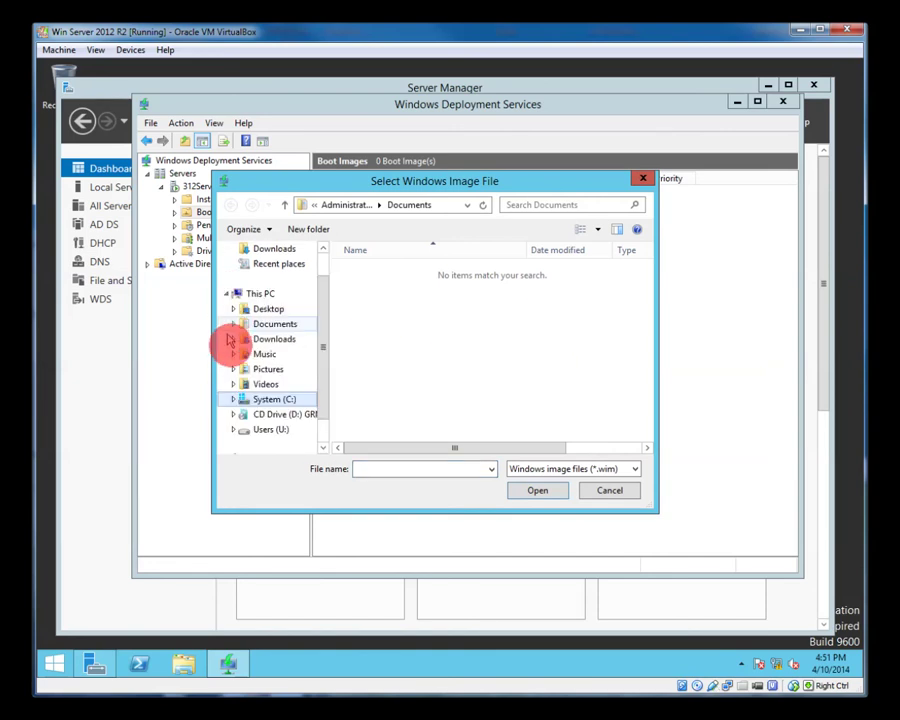
left_click(232, 413)
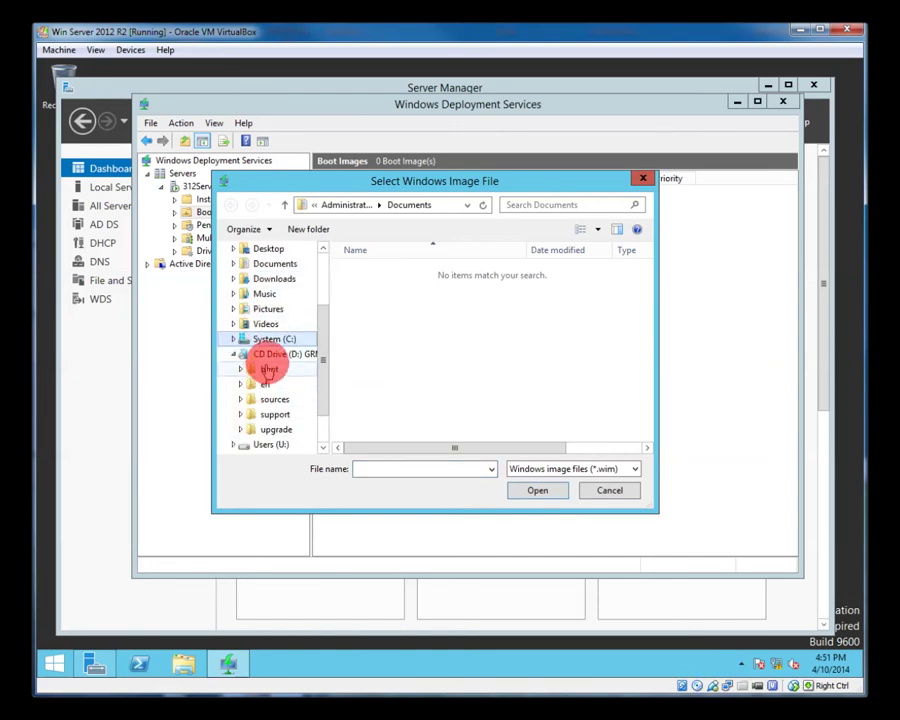
left_click(272, 399)
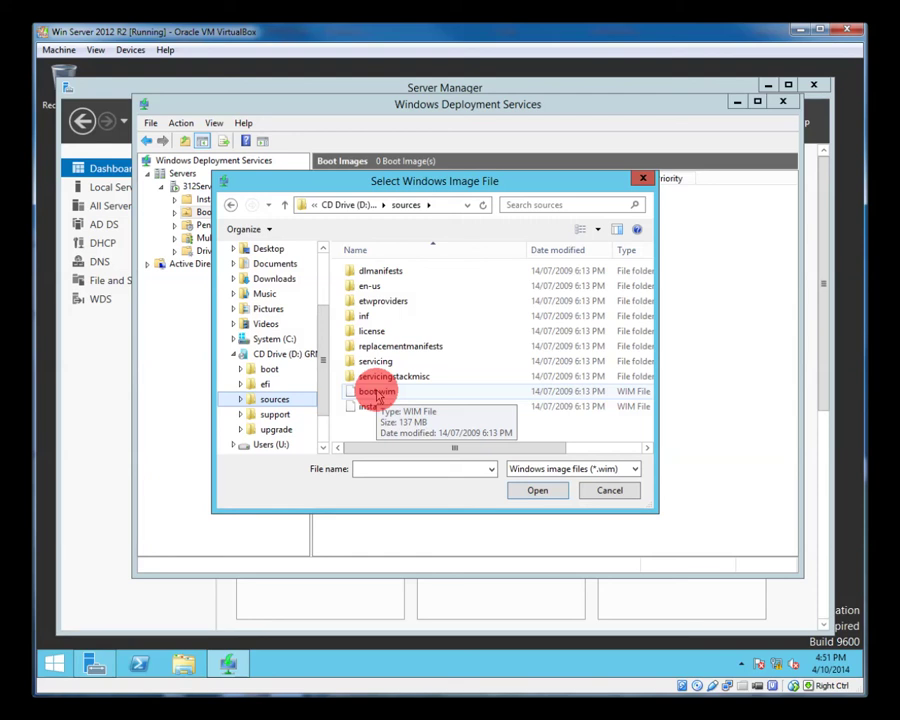
left_click(378, 394)
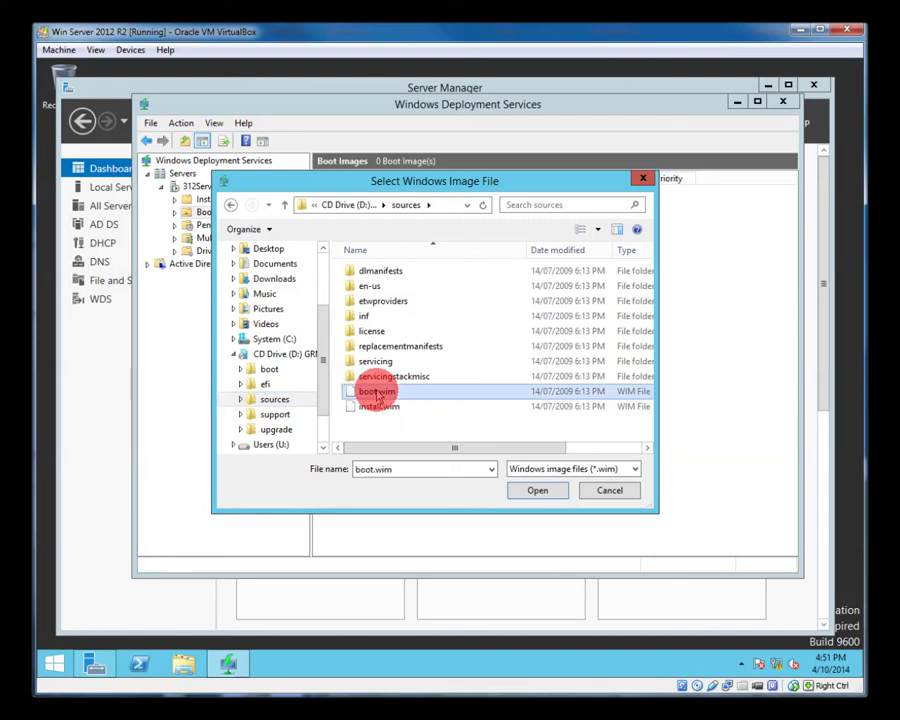
left_click(536, 491)
type("D:\\sources\\boot.wim")
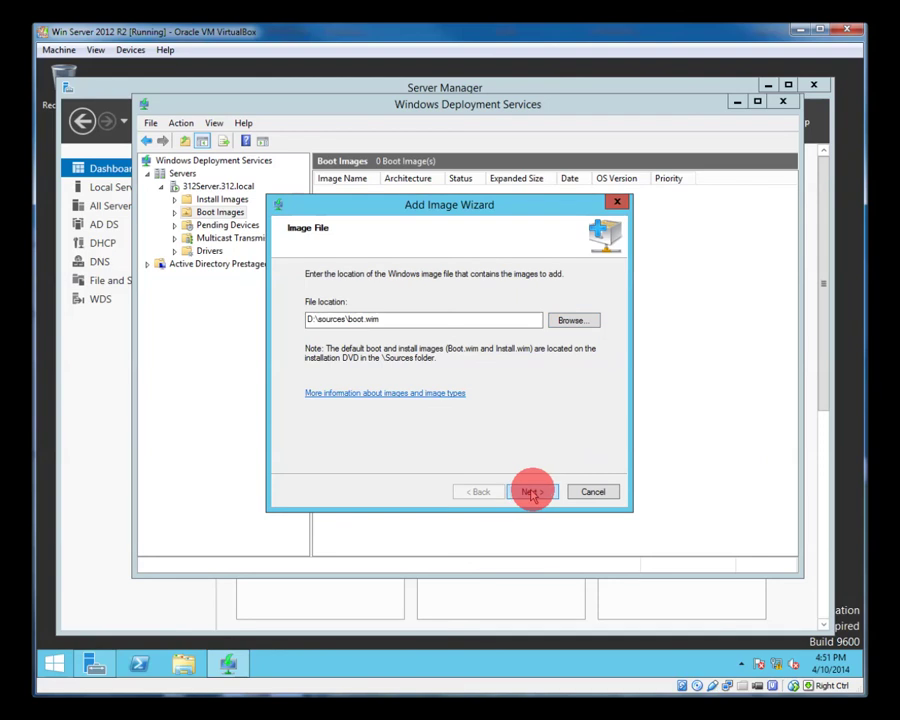
Step: Keep the default image name and description Microsoft Windows Setup (x86), add the boot image to the server and finish the wizard
left_click(537, 494)
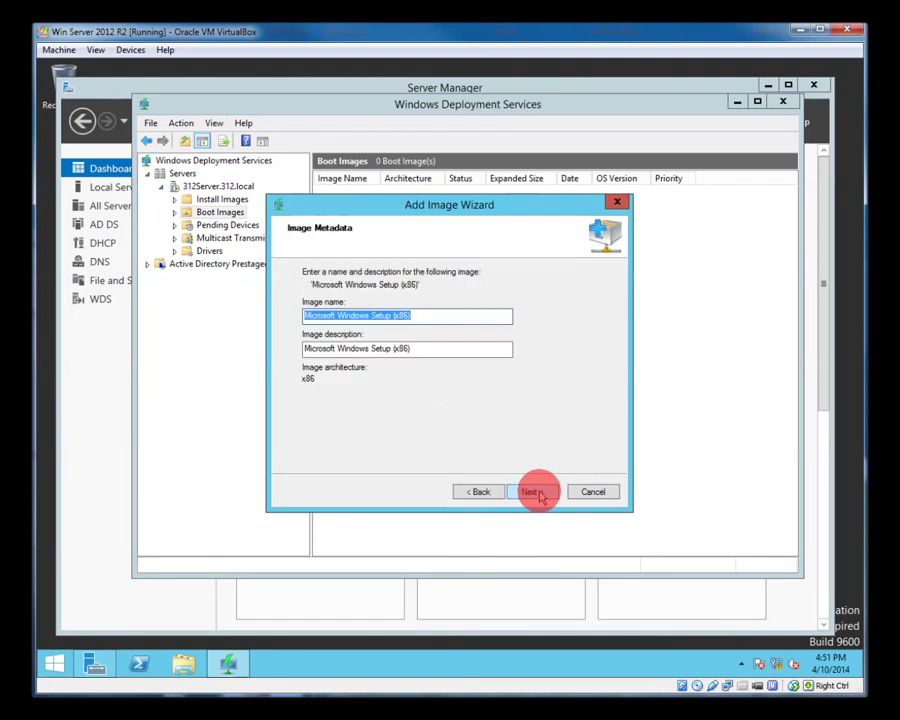
left_click(537, 494)
left_click(537, 494)
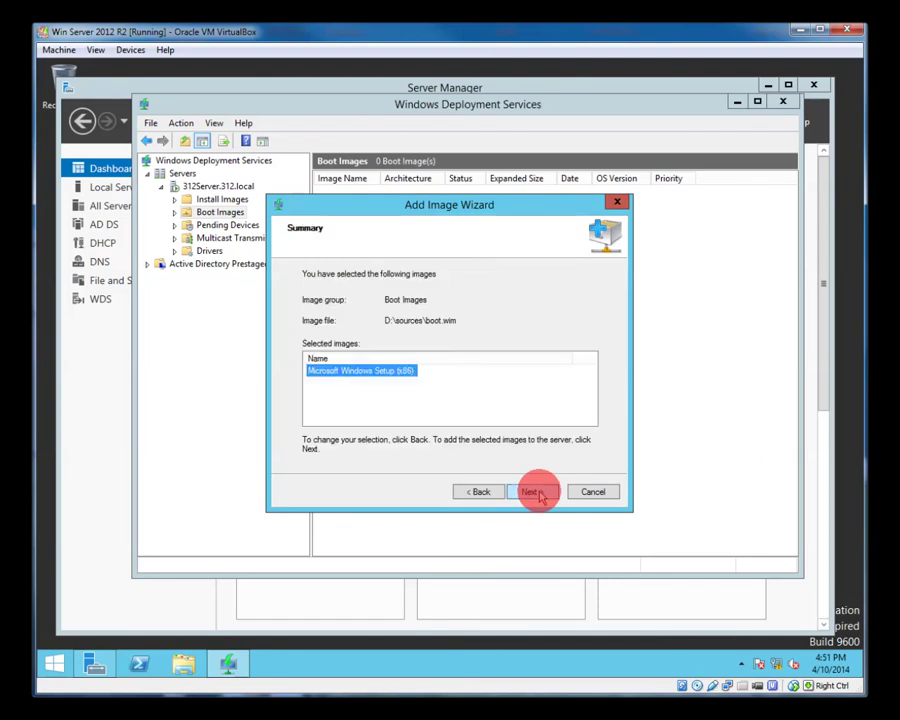
left_click(531, 492)
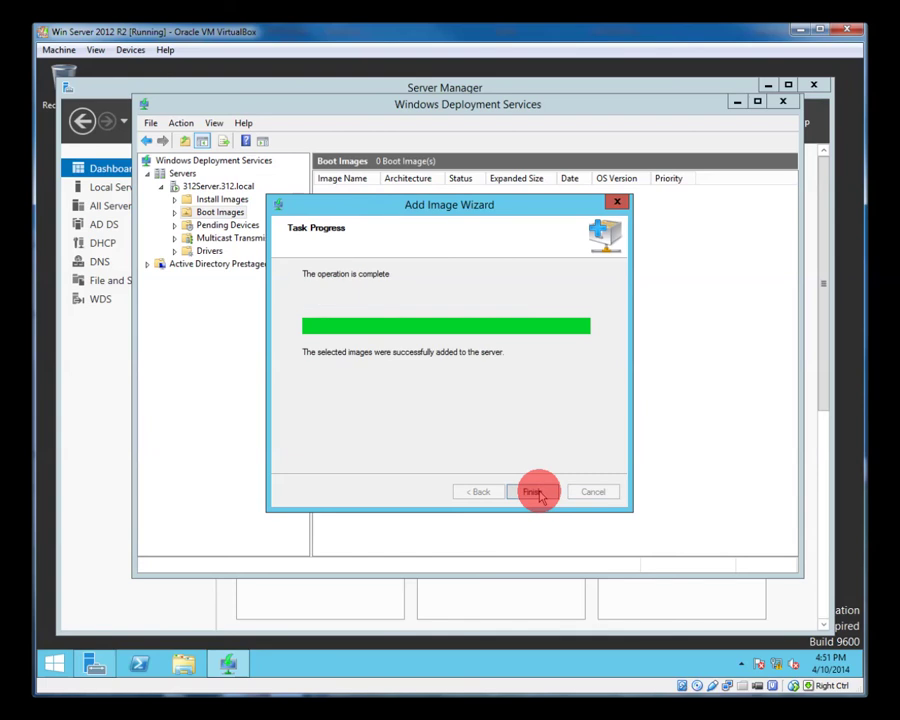
left_click(533, 492)
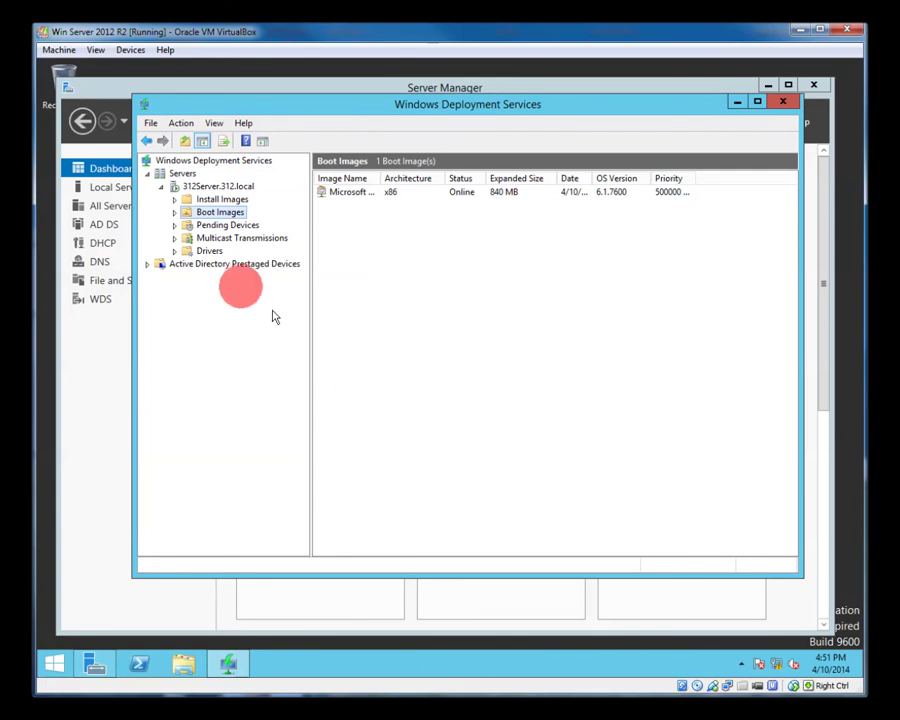
Step: Start adding an install image under Install Images and create a new image group named ImageGroup1 for it
left_click(218, 201)
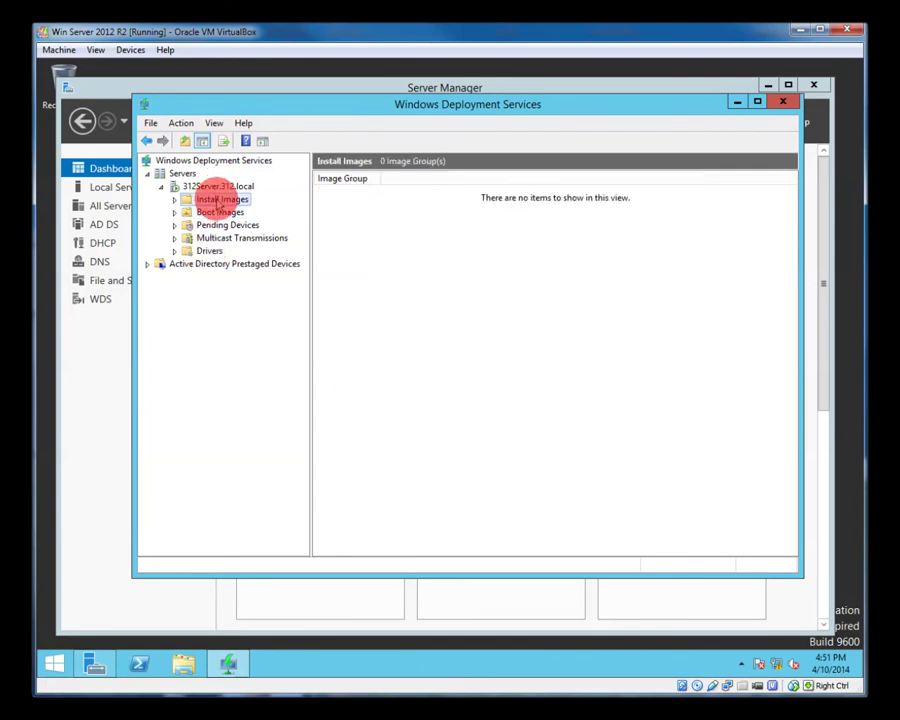
right_click(214, 201)
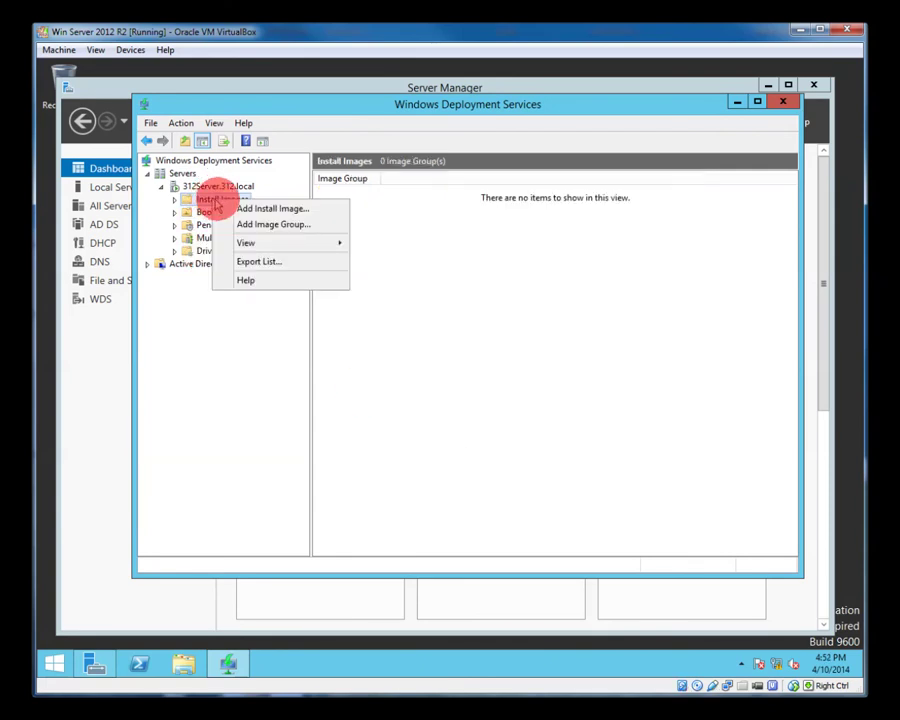
left_click(244, 212)
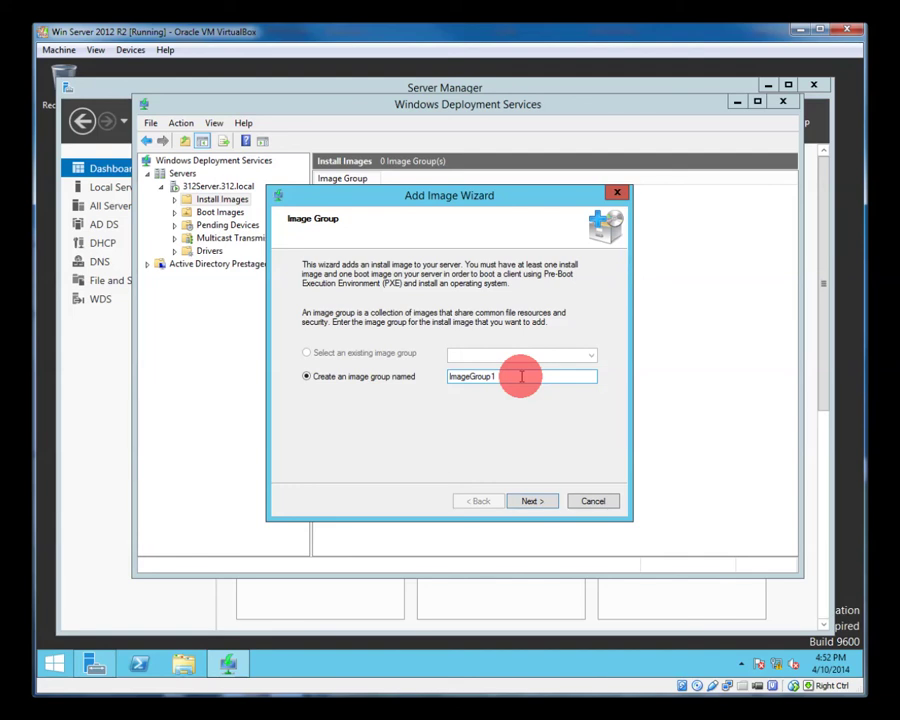
left_click(540, 502)
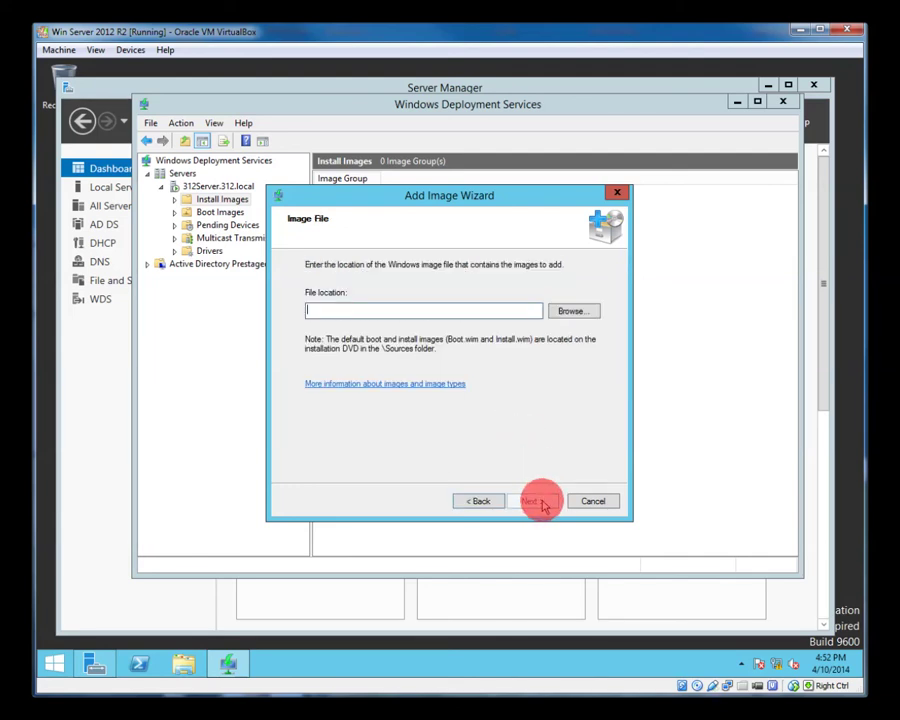
Step: Choose D:\sources\install.wim as the Windows image file for the install image and continue to the available images
left_click(550, 307)
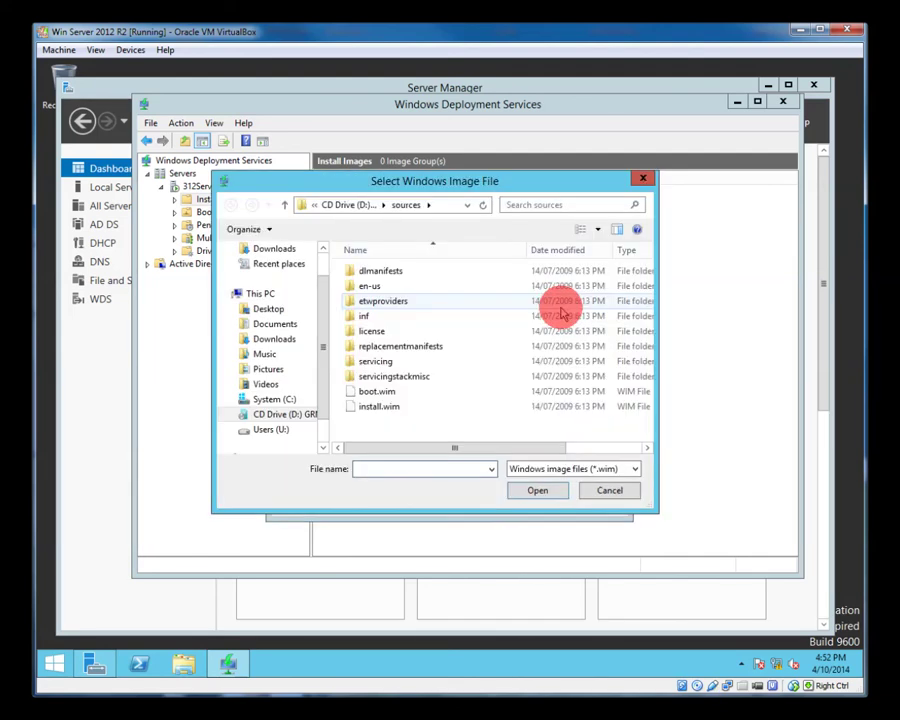
left_click(410, 407)
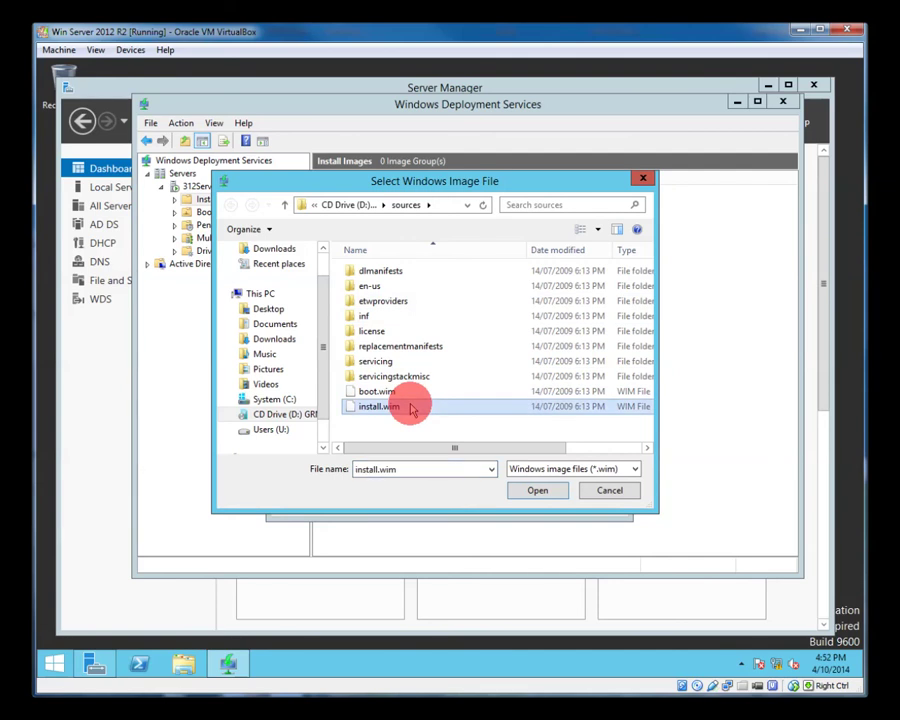
left_click(538, 491)
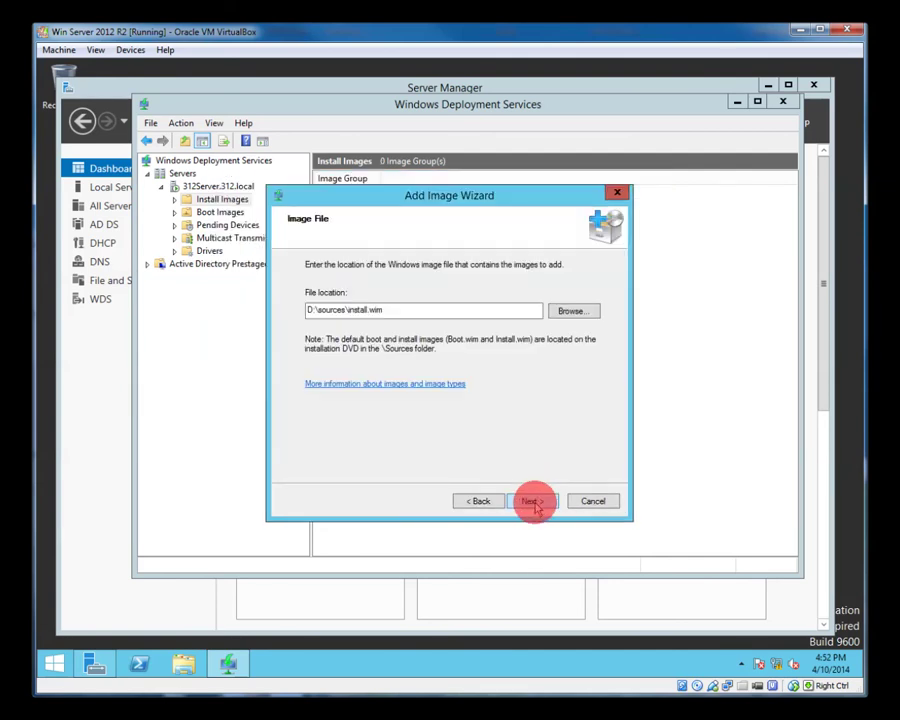
left_click(533, 502)
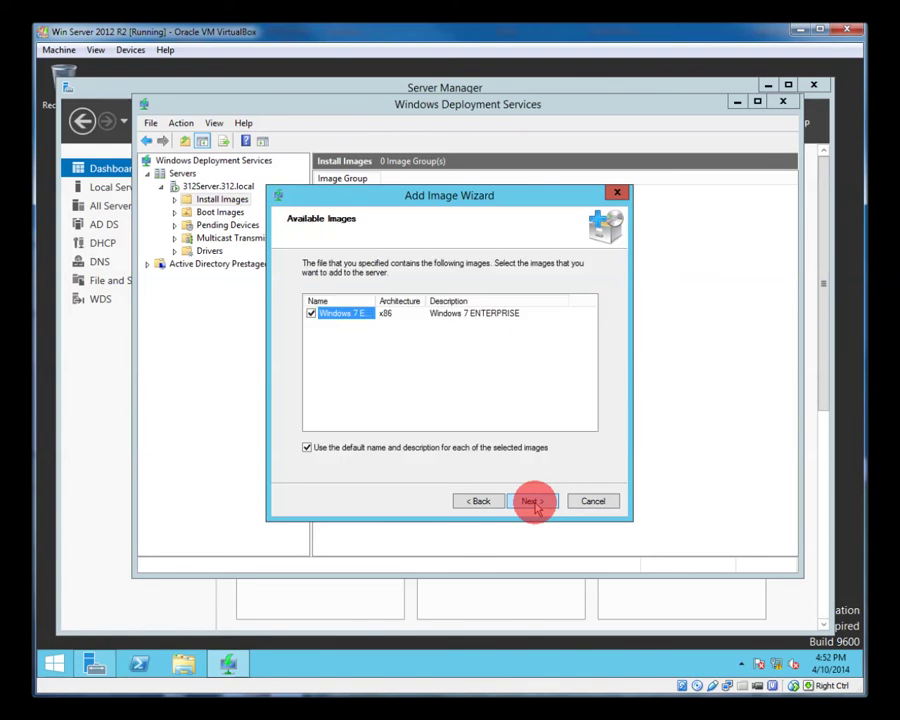
Step: Add the Windows 7 ENTERPRISE x86 image with its default name and description, finish the wizard, and close the Windows Deployment Services console
left_click(533, 502)
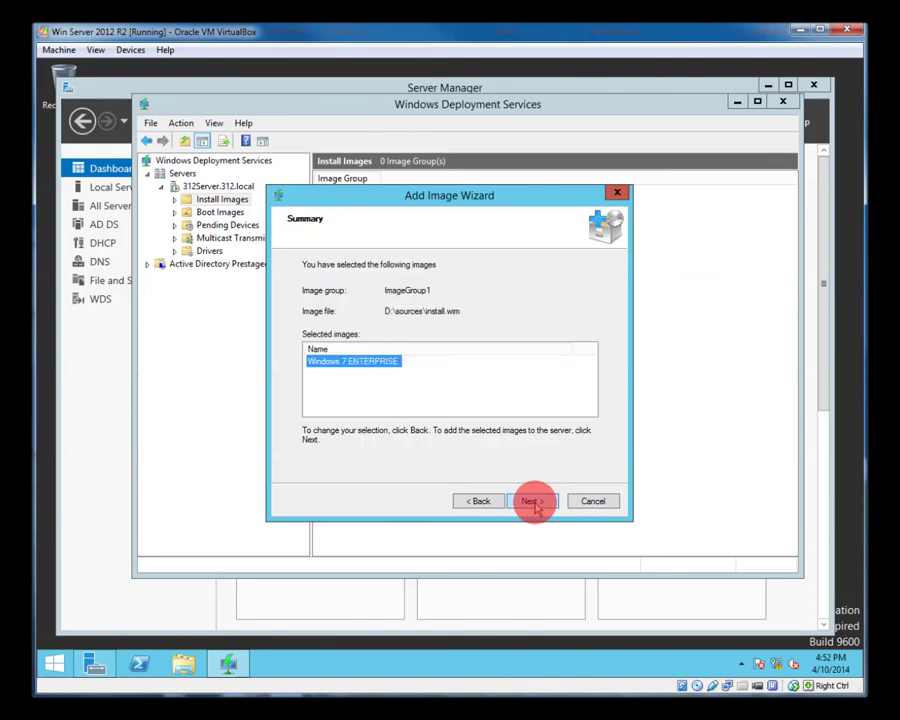
left_click(533, 502)
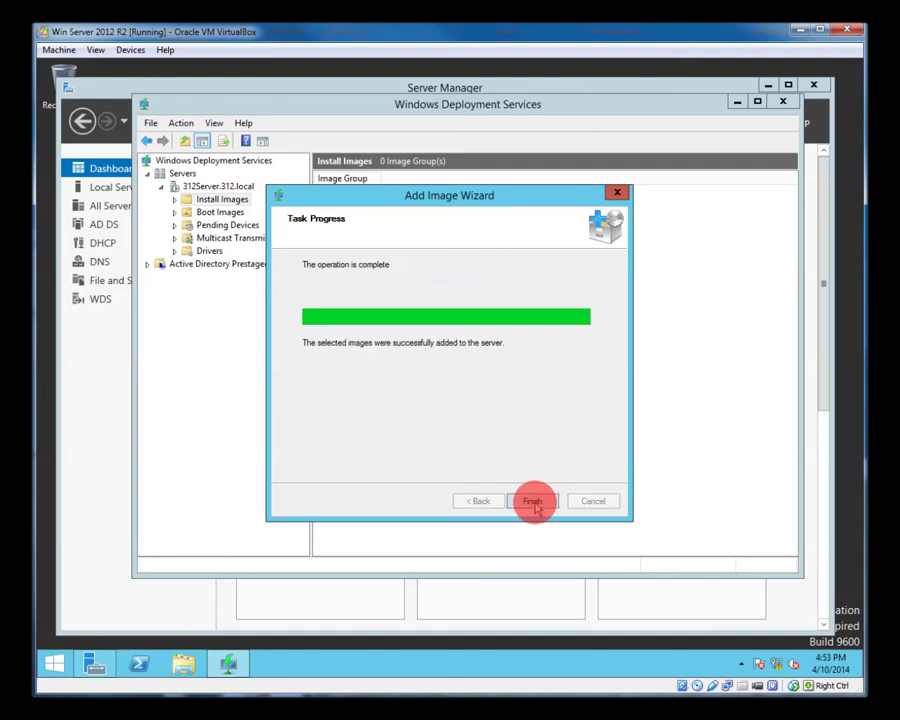
left_click(533, 502)
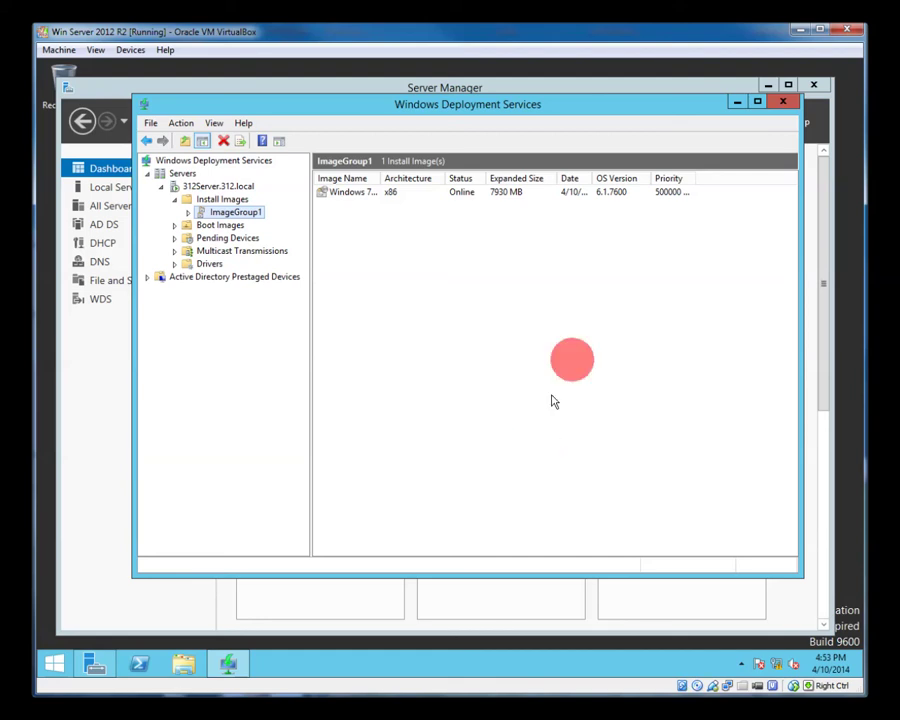
left_click(786, 103)
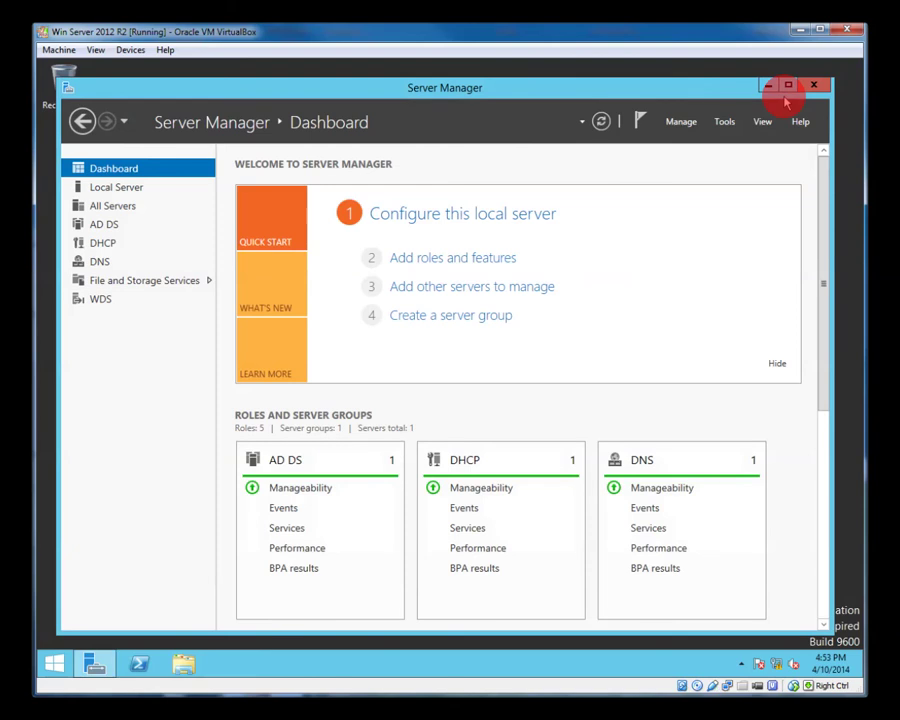